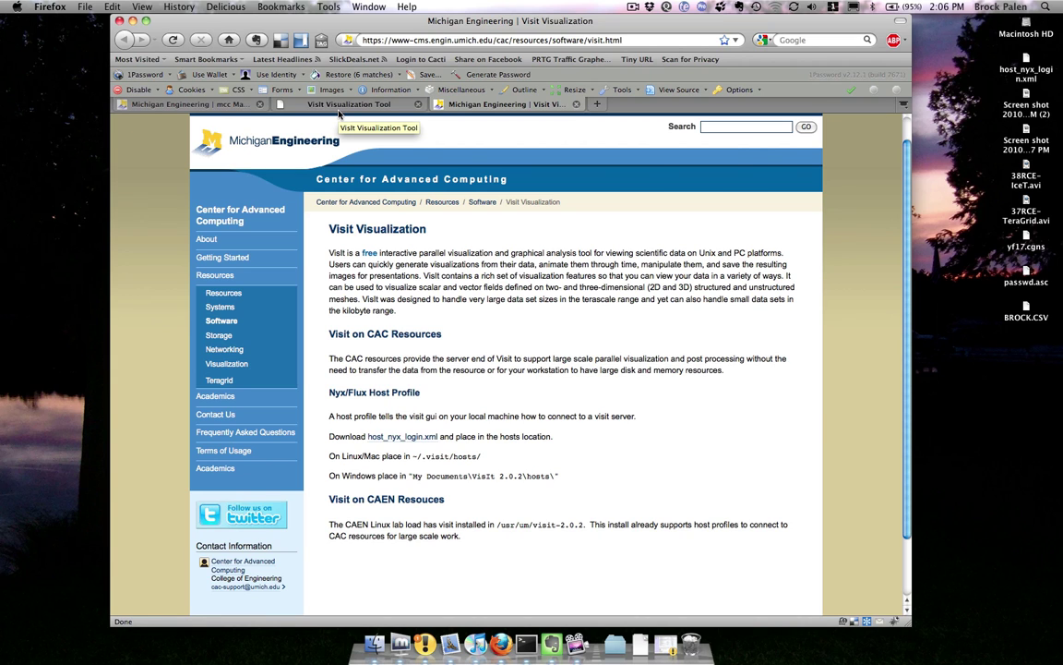
Step: Return to the Michigan VisIt page and save host_nyx_login.xml to the Desktop, replacing the existing copy
{"action": "left_click", "coordinate": [339, 104]}
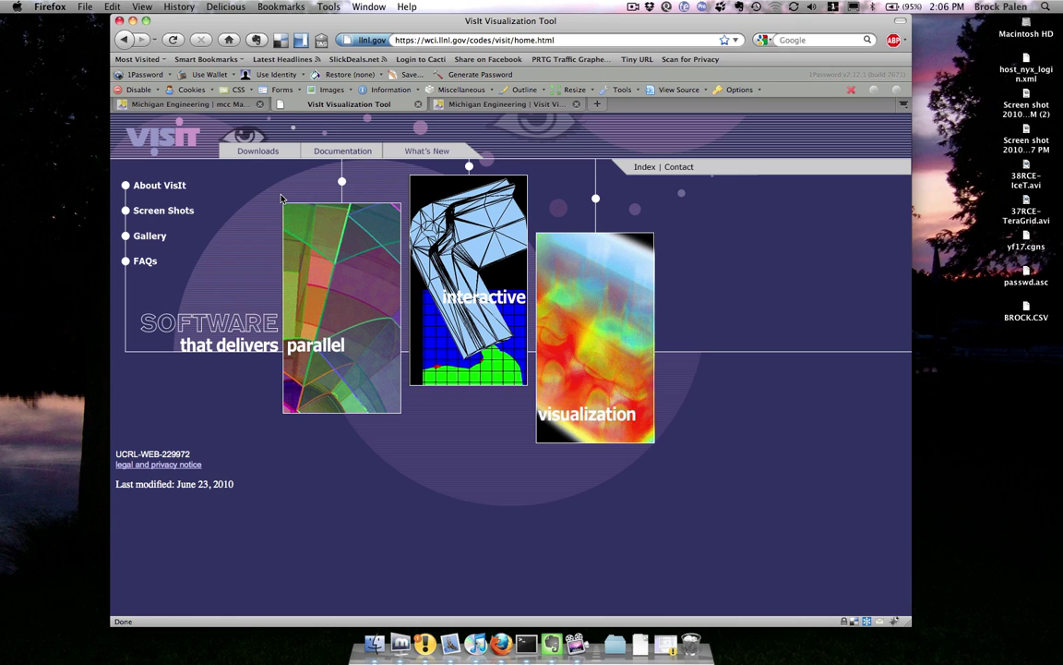
{"action": "key", "text": "ctrl+Tab"}
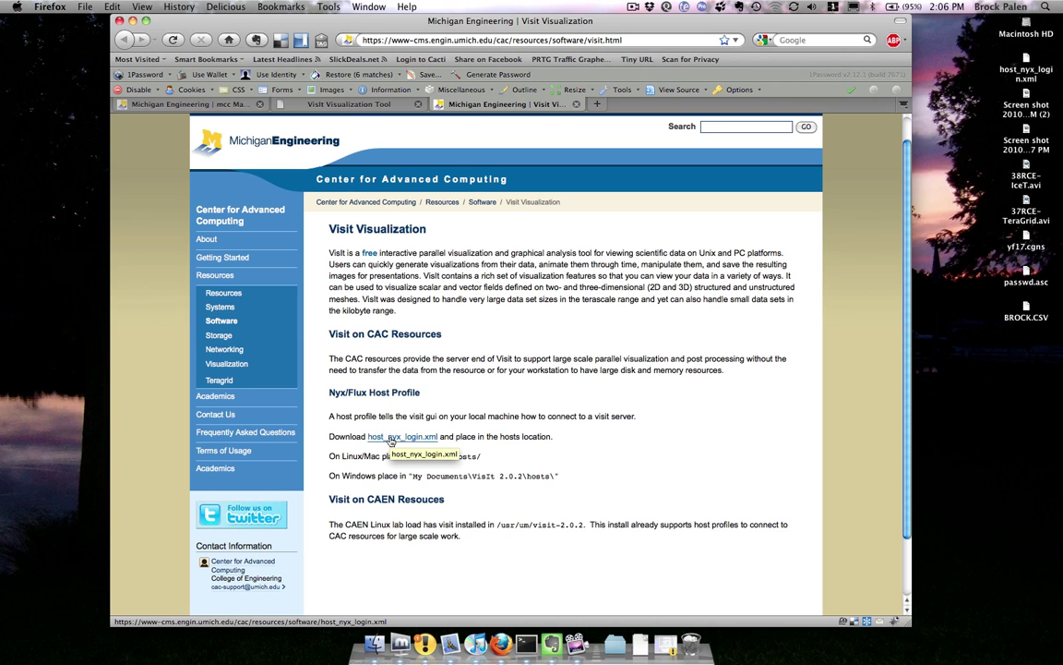
{"action": "right_click", "coordinate": [391, 439]}
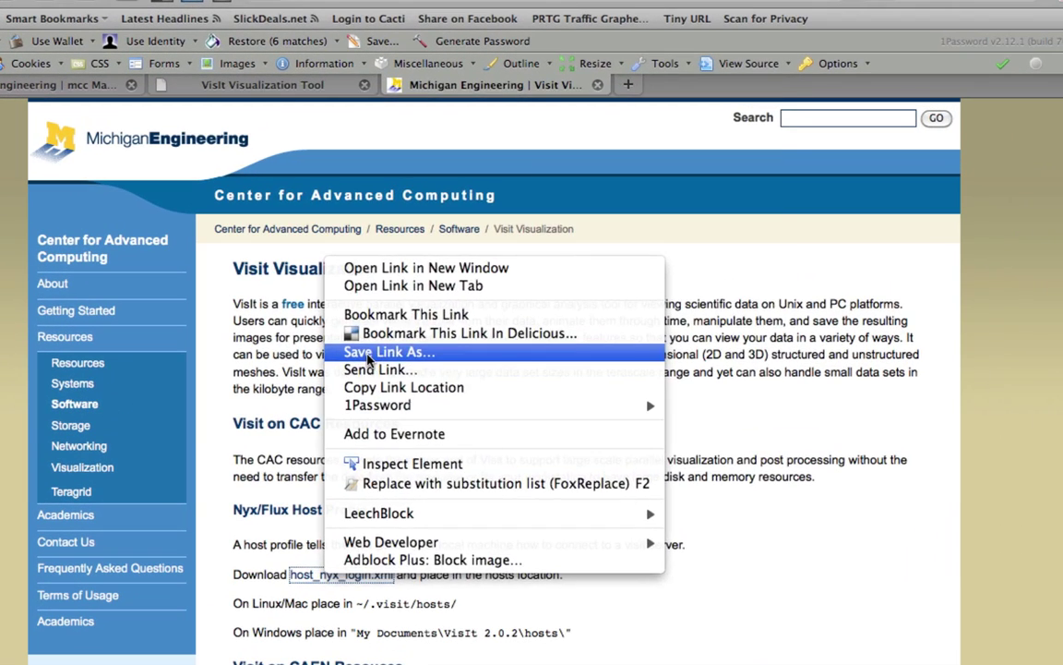
{"action": "left_click", "coordinate": [368, 357]}
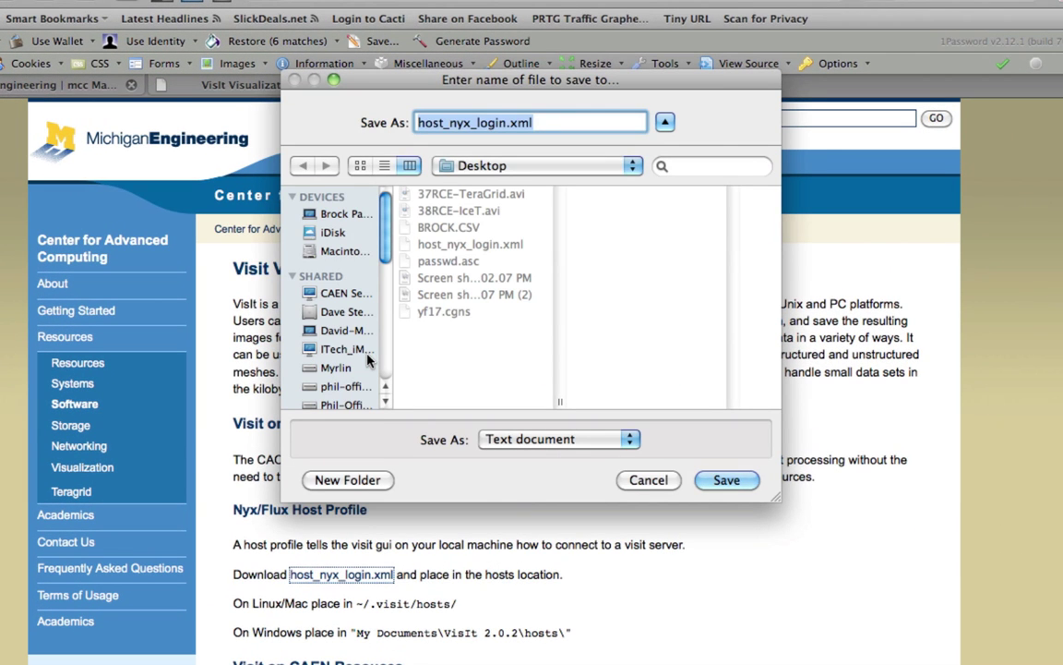
{"action": "key", "text": "Return"}
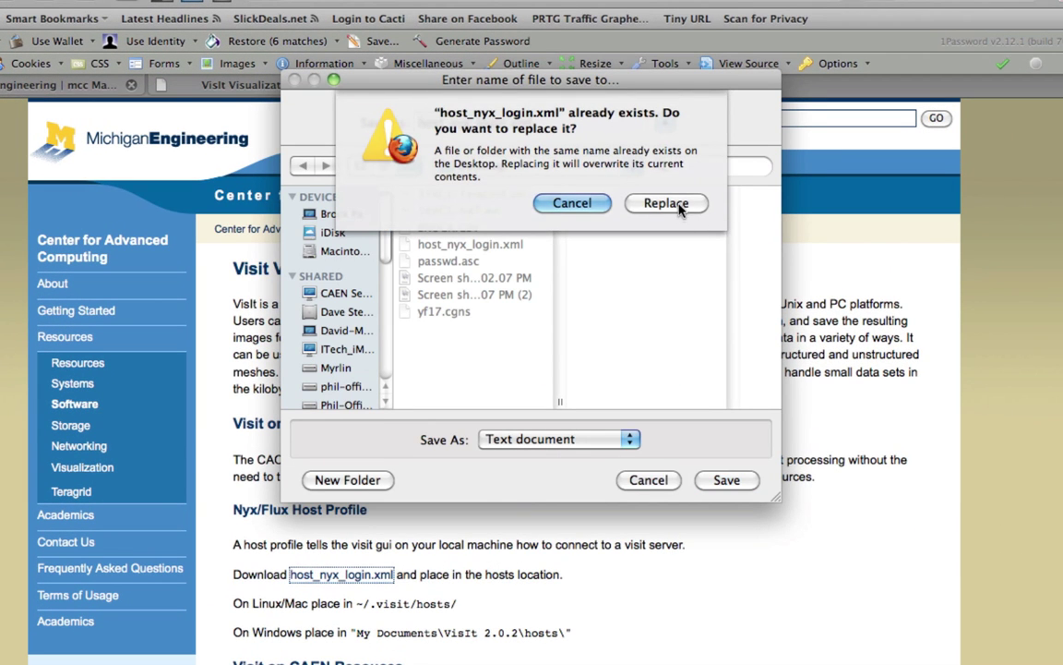
{"action": "left_click", "coordinate": [646, 203]}
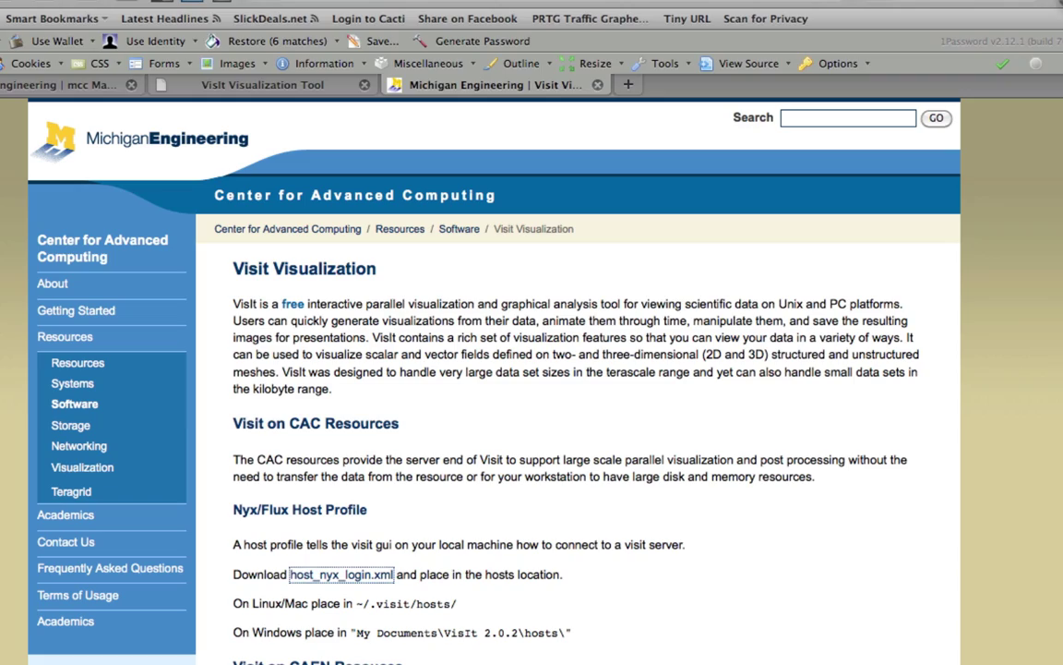
Step: Copy ~/Desktop/host_nyx_login.xml into ~/.visit/hosts/ and relaunch VisIt with ./visit
{"action": "left_click_drag", "start_coordinate": [443, 0], "coordinate": [424, 44]}
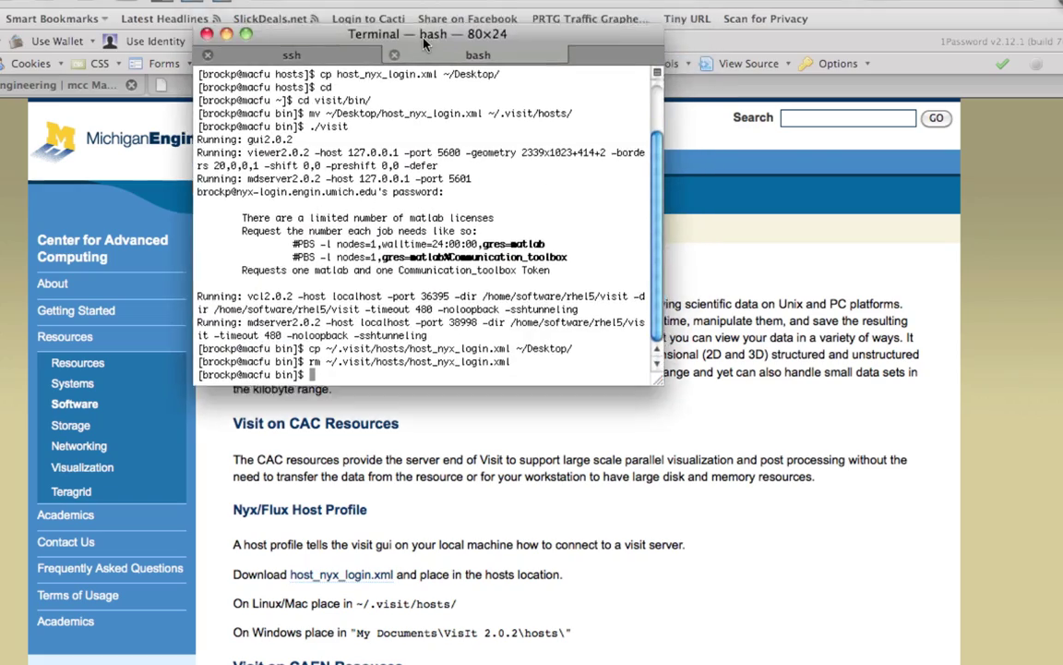
{"action": "type", "text": "cp ~/Desktop/"}
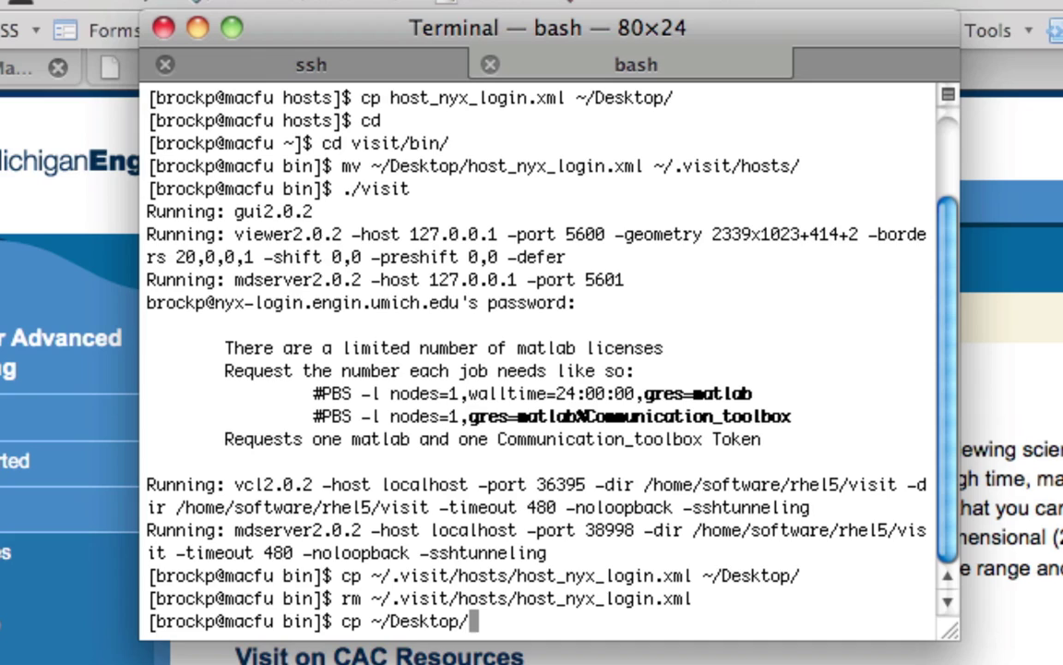
{"action": "type", "text": "h"}
{"action": "key", "text": "Tab"}
{"action": "type", "text": "~/"}
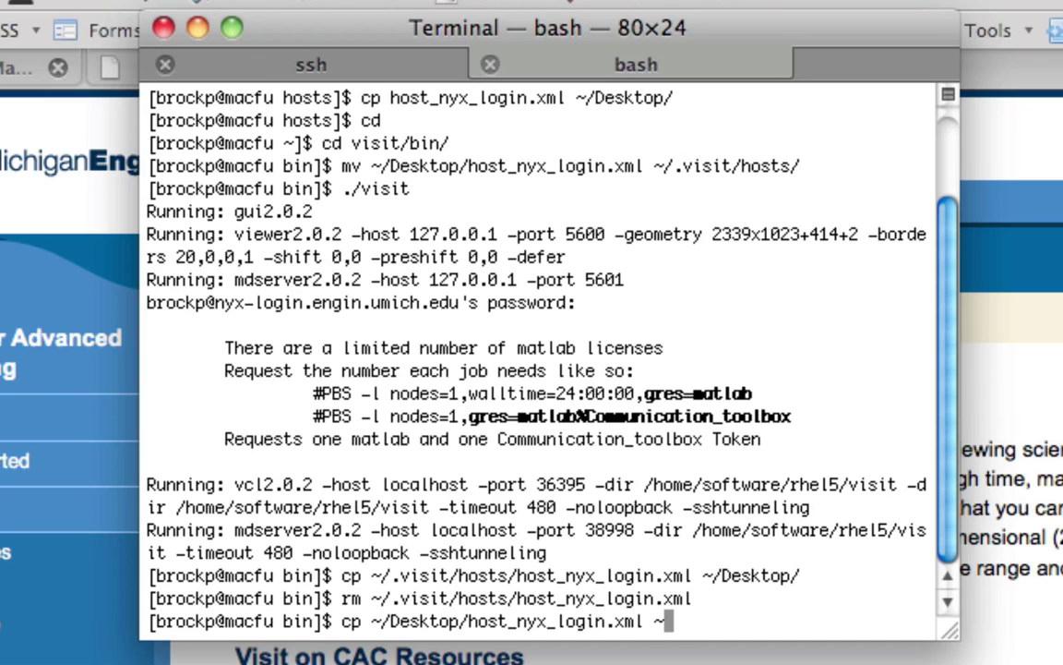
{"action": "type", "text": ".vi"}
{"action": "key", "text": "Tab"}
{"action": "type", "text": "h"}
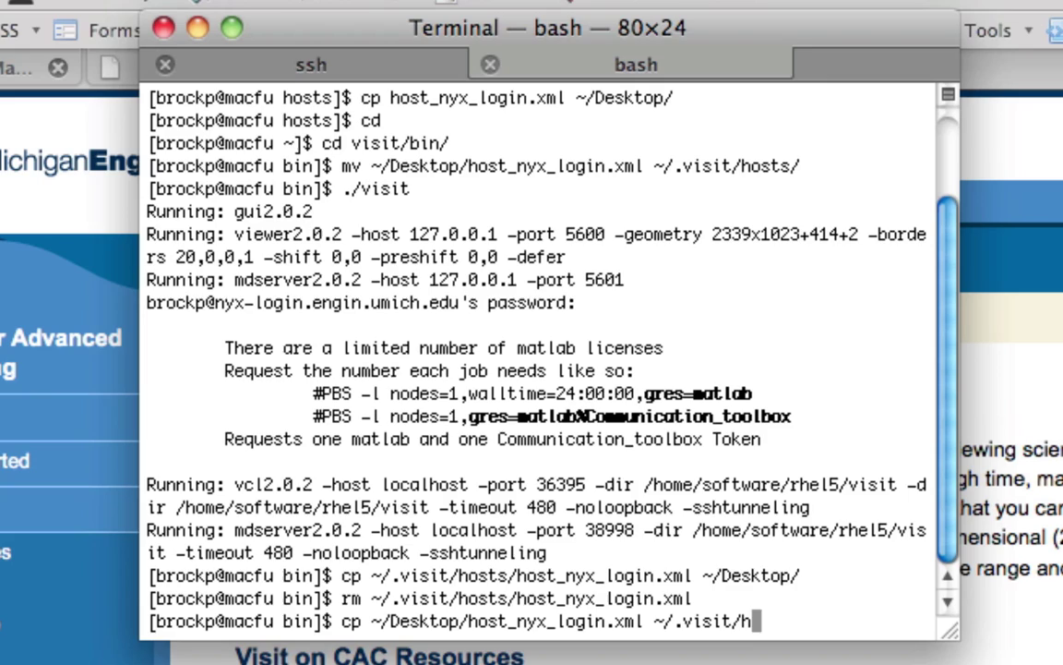
{"action": "key", "text": "Tab"}
{"action": "key", "text": "Return"}
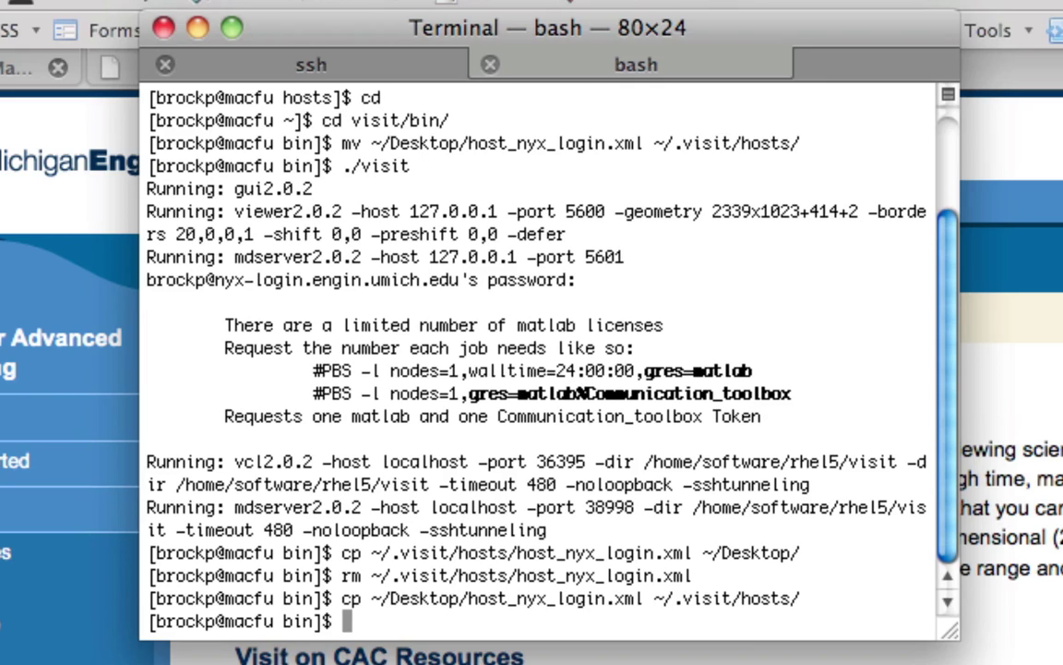
{"action": "type", "text": "./visit"}
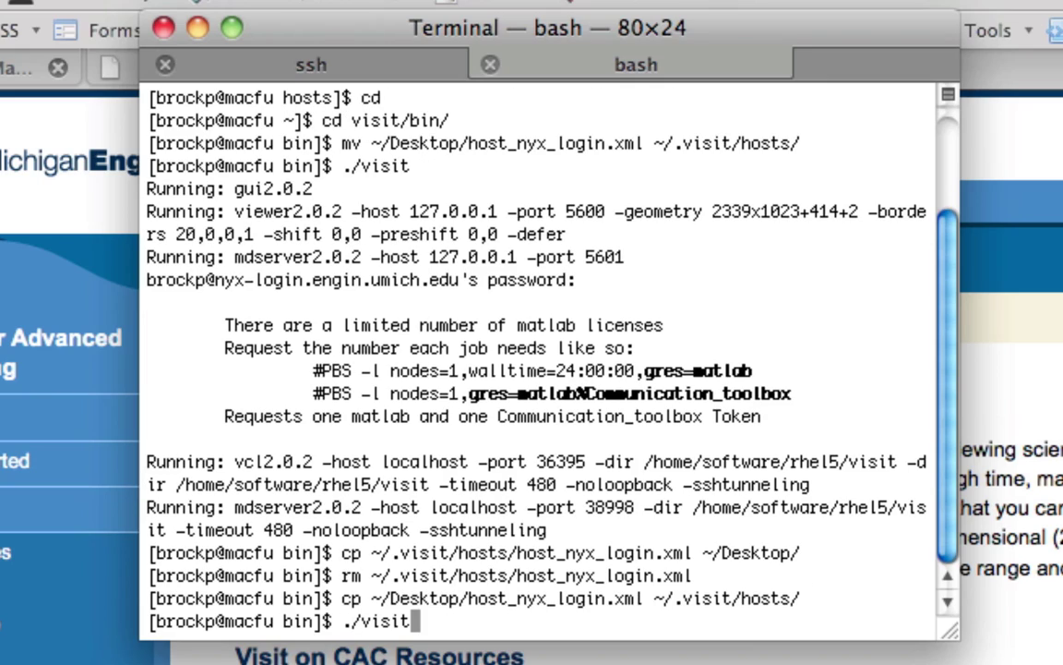
{"action": "key", "text": "Return"}
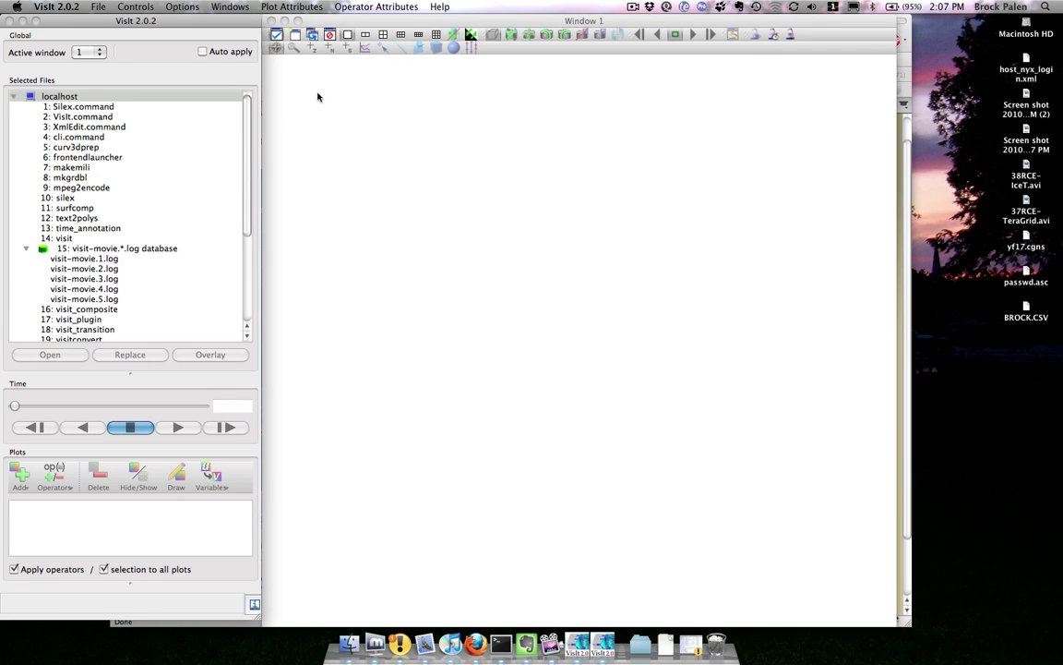
{"action": "left_click", "coordinate": [173, 9]}
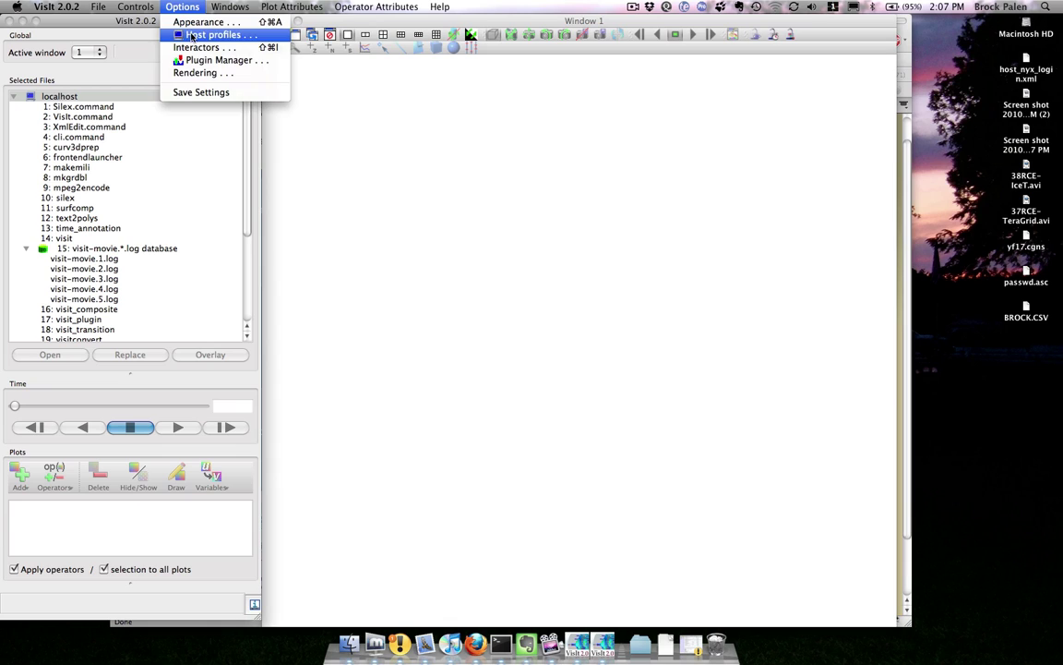
{"action": "left_click", "coordinate": [192, 35]}
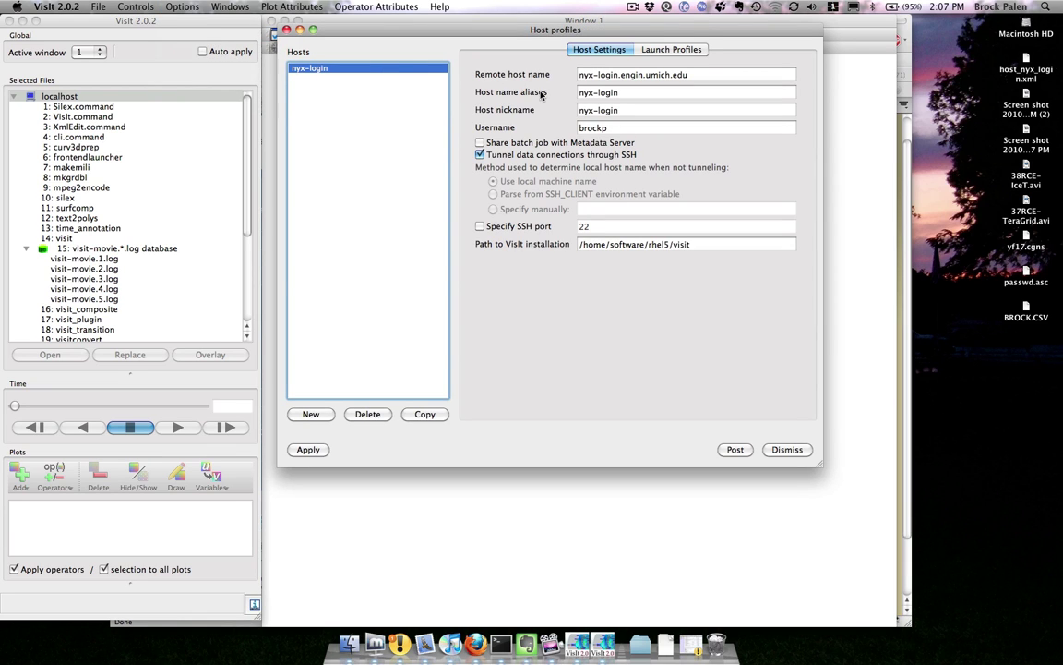
{"action": "left_click", "coordinate": [652, 50]}
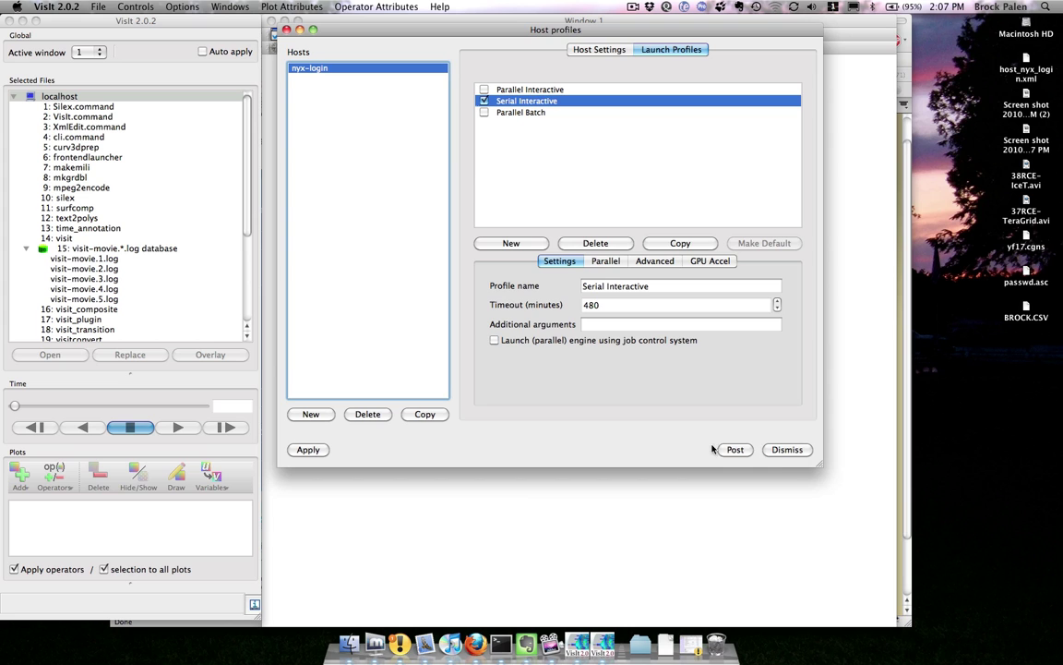
{"action": "left_click", "coordinate": [776, 451]}
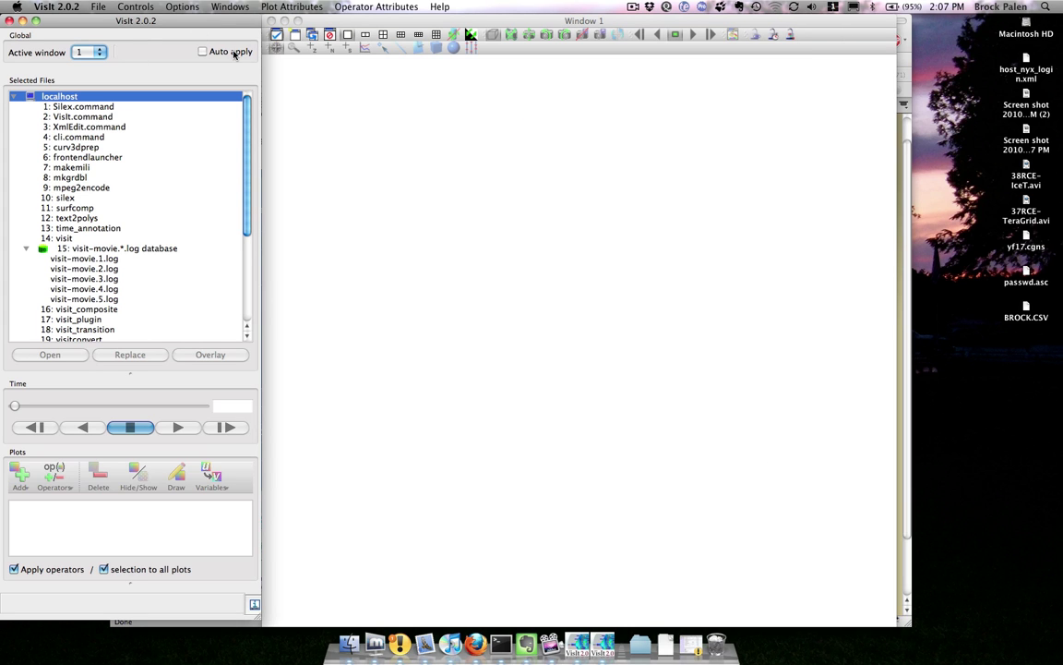
Step: Connect the File open dialog to host nyx-login.engin.umich.edu using the account password
{"action": "left_click", "coordinate": [96, 8]}
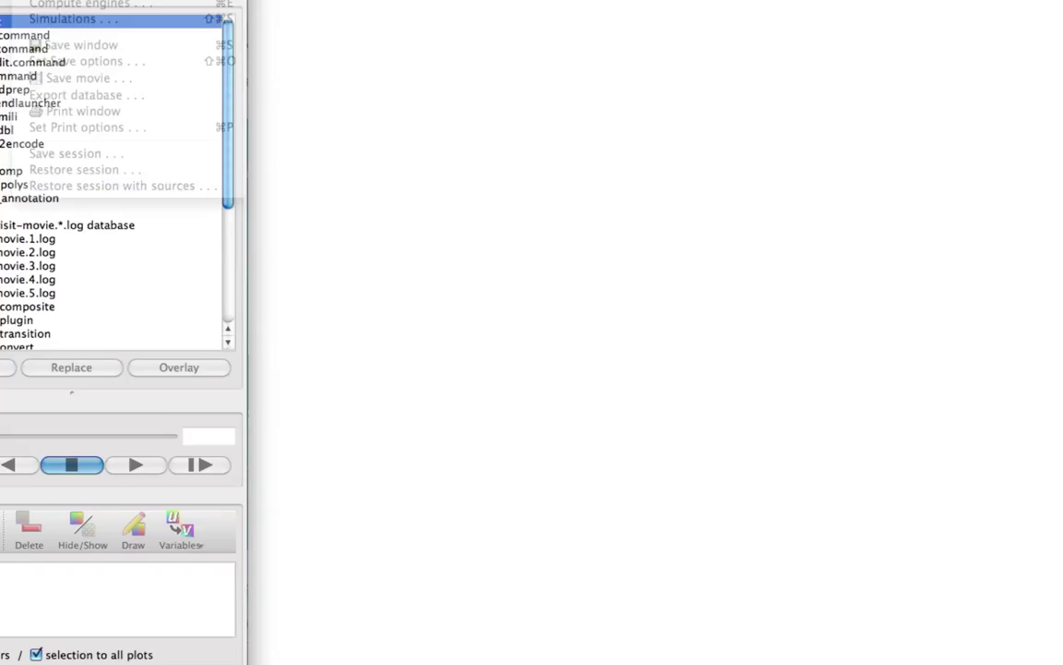
{"action": "key", "text": "super+o"}
{"action": "key", "text": "BackSpace"}
{"action": "key", "text": "BackSpace"}
{"action": "key", "text": "BackSpace"}
{"action": "key", "text": "BackSpace"}
{"action": "key", "text": "BackSpace"}
{"action": "key", "text": "BackSpace"}
{"action": "key", "text": "BackSpace"}
{"action": "key", "text": "BackSpace"}
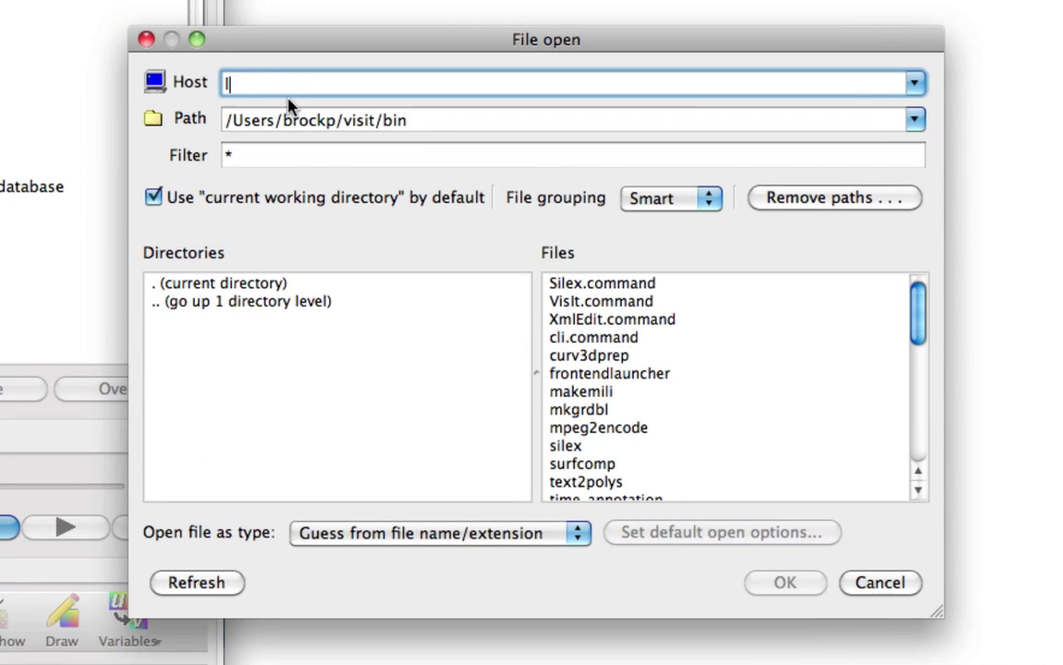
{"action": "key", "text": "BackSpace"}
{"action": "type", "text": "nyx-login"}
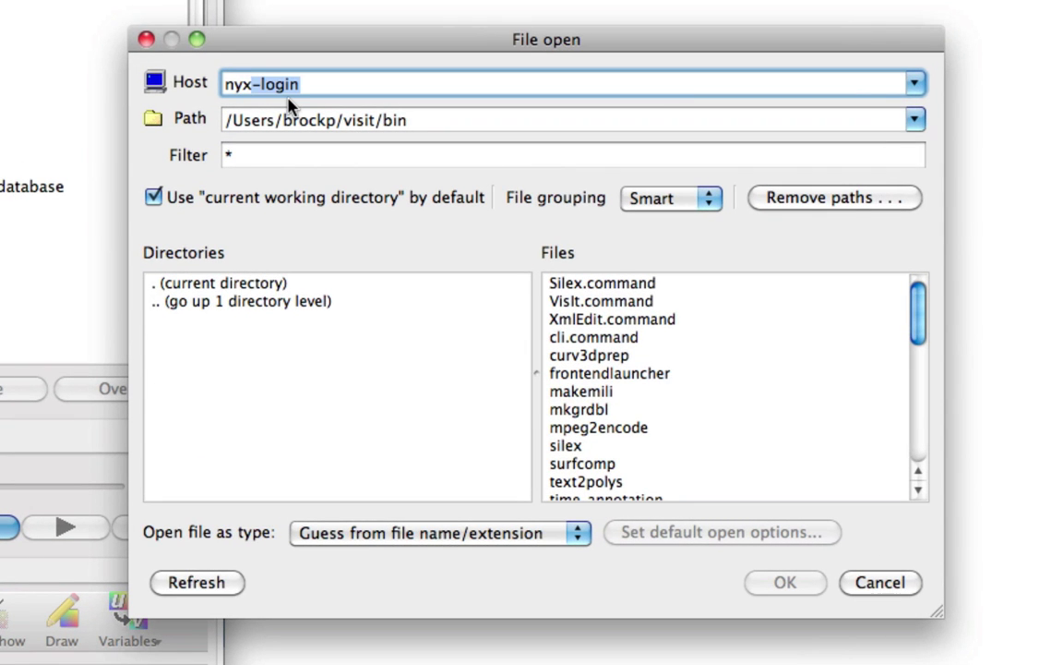
{"action": "type", "text": ".engin.umich.edu"}
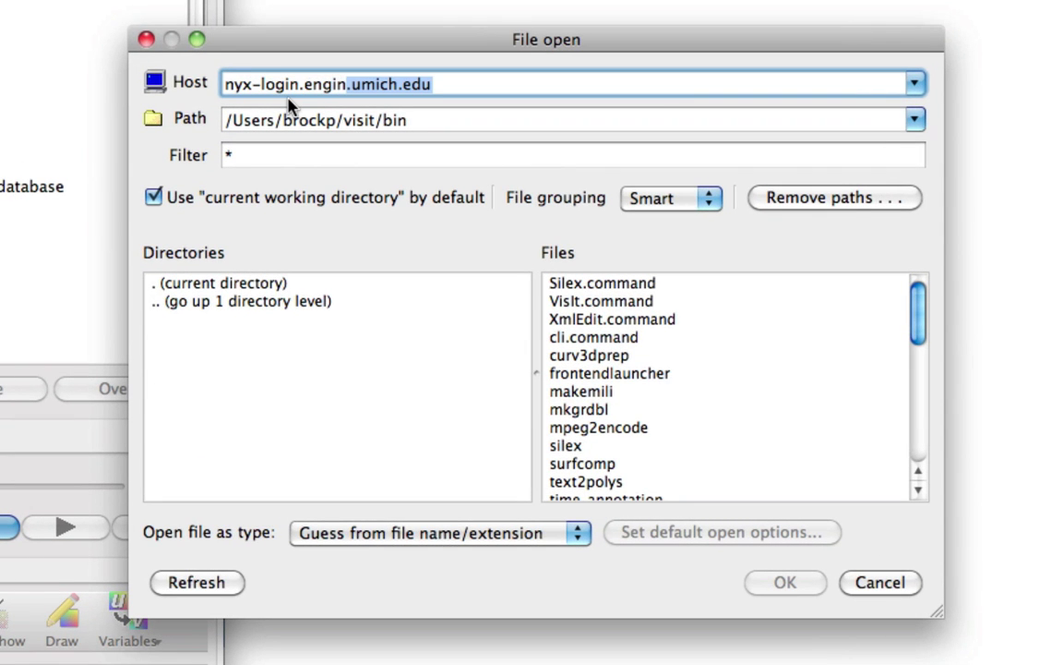
{"action": "key", "text": "Return"}
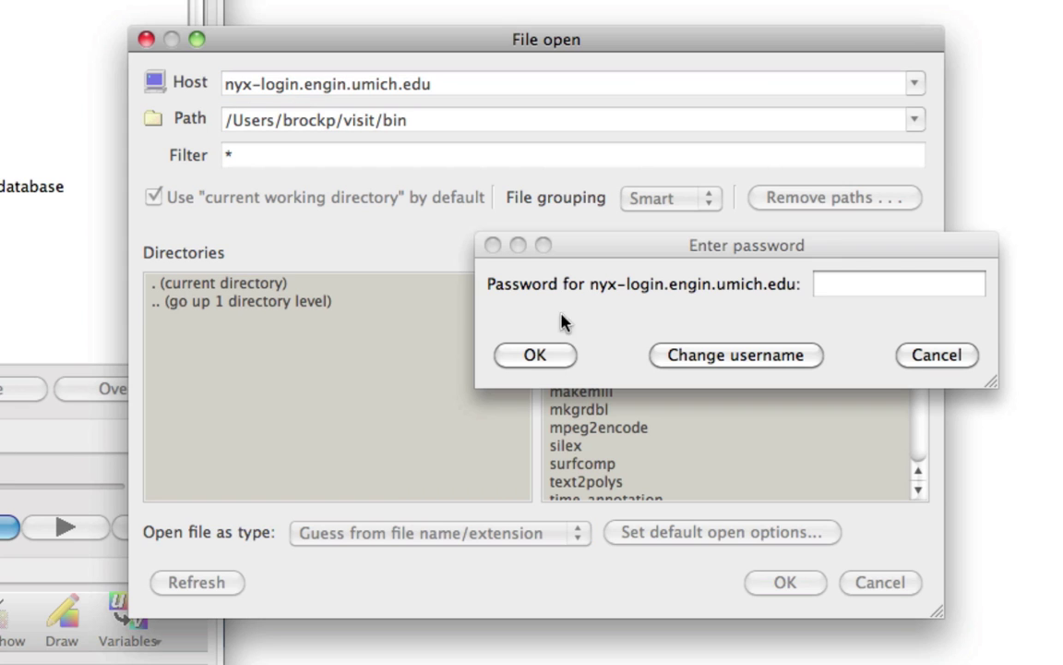
{"action": "type", "text": "••••••••••"}
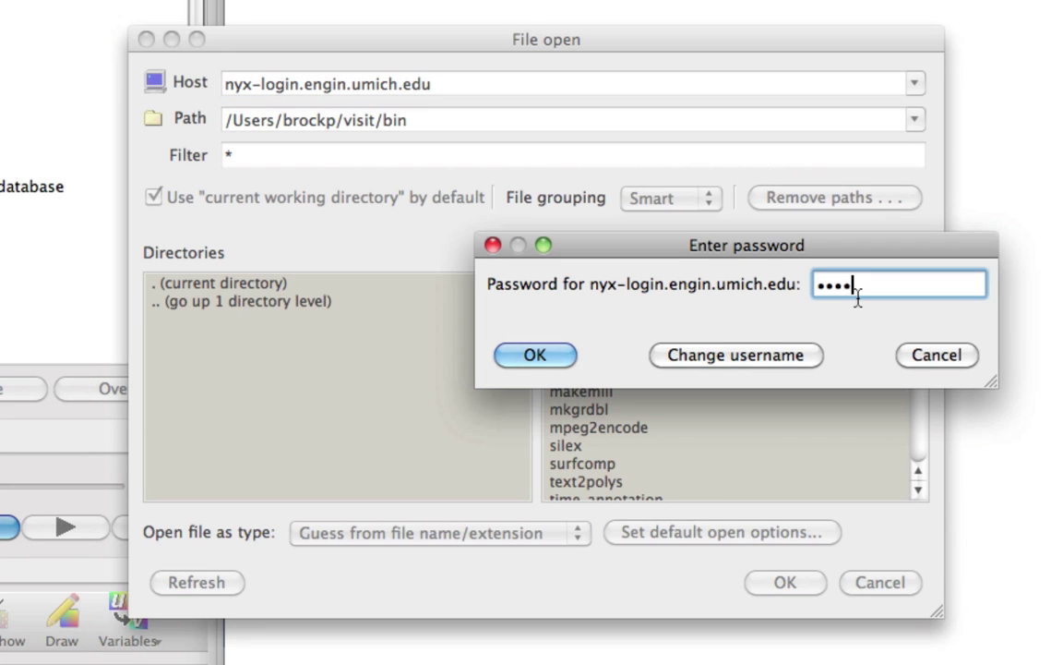
{"action": "type", "text": "•••••"}
{"action": "key", "text": "Return"}
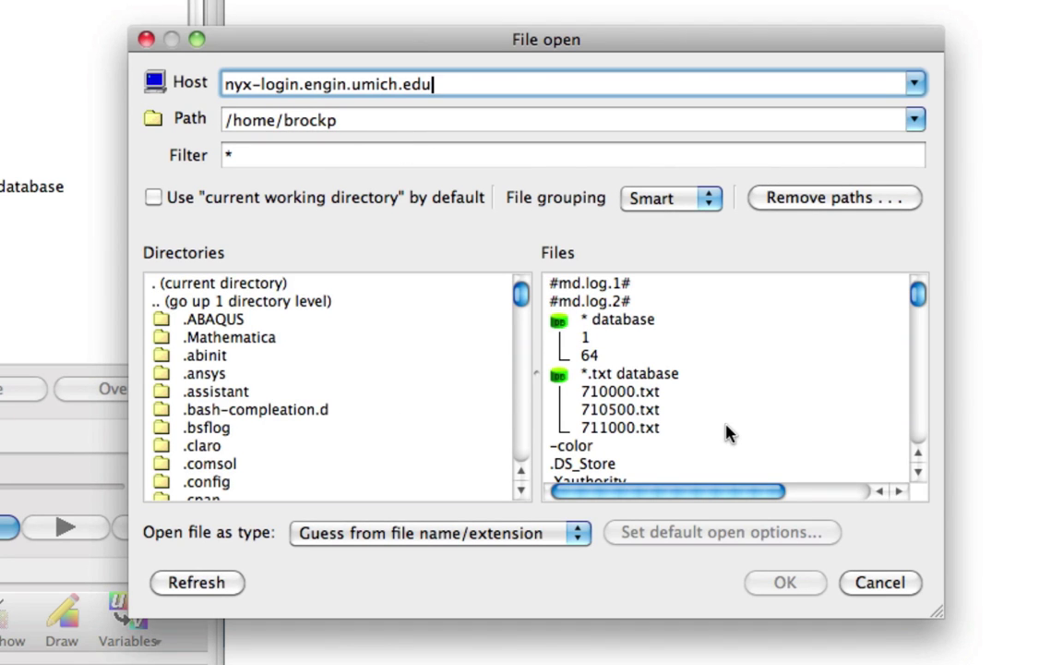
Step: Change the remote folder path to the user's /nobackup folder
{"action": "scroll", "coordinate": [701, 429], "scroll_direction": "down", "scroll_amount": 5}
{"action": "scroll", "coordinate": [729, 434], "scroll_direction": "up", "scroll_amount": 4}
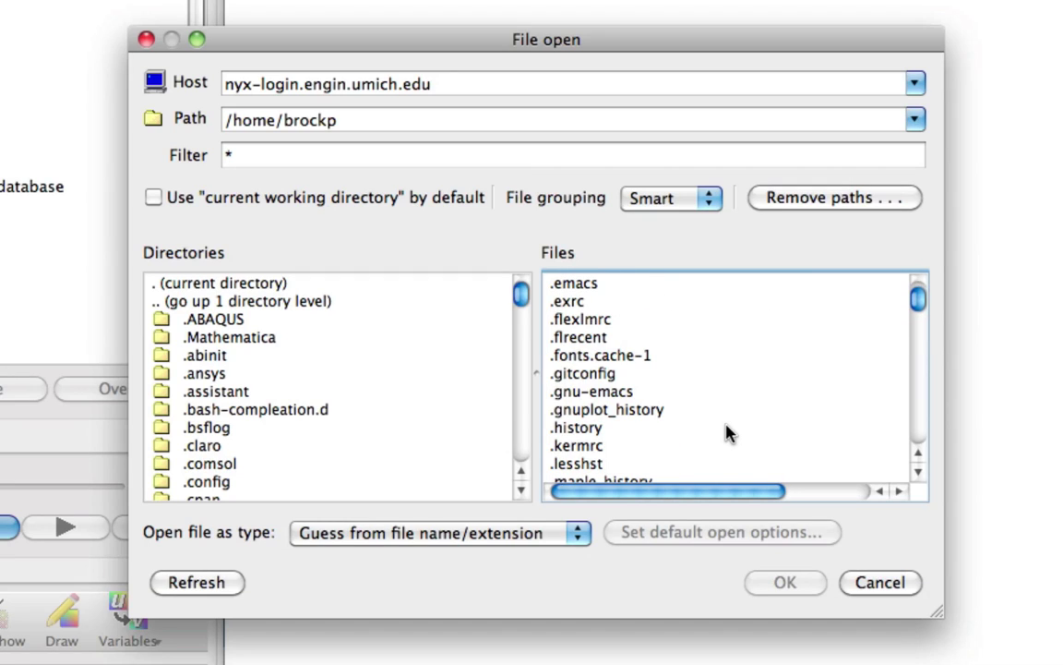
{"action": "left_click", "coordinate": [372, 120]}
{"action": "triple_click", "coordinate": [371, 120]}
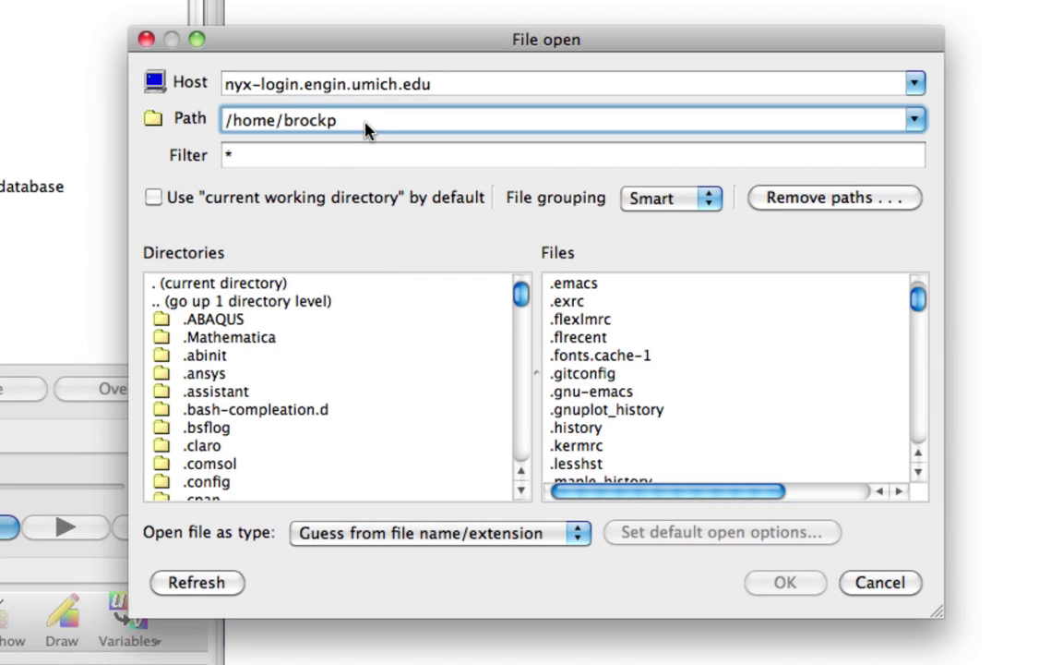
{"action": "type", "text": "/nobackup"}
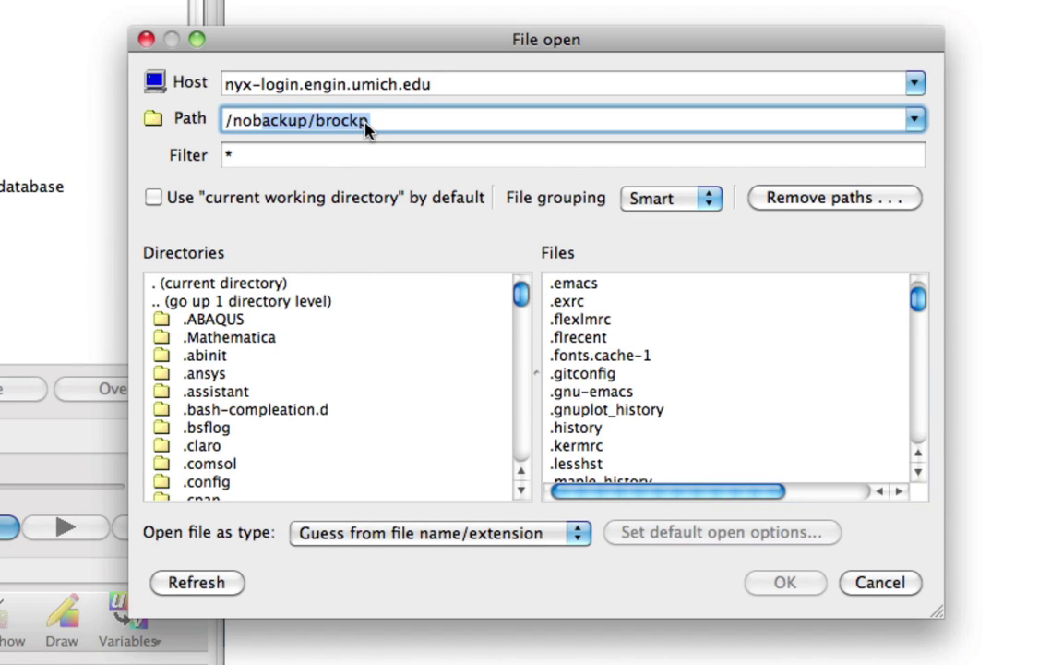
{"action": "key", "text": "Return"}
Step: Open yf17.cgns using the Serial Interactive launch profile
{"action": "scroll", "coordinate": [633, 417], "scroll_direction": "down", "scroll_amount": 5}
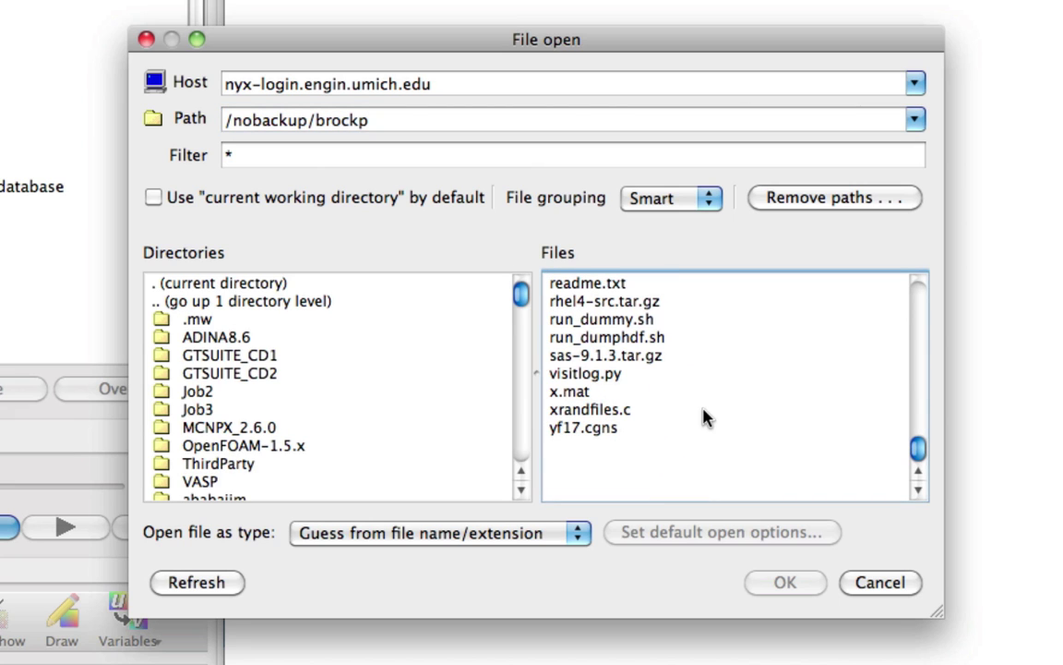
{"action": "left_click", "coordinate": [608, 430]}
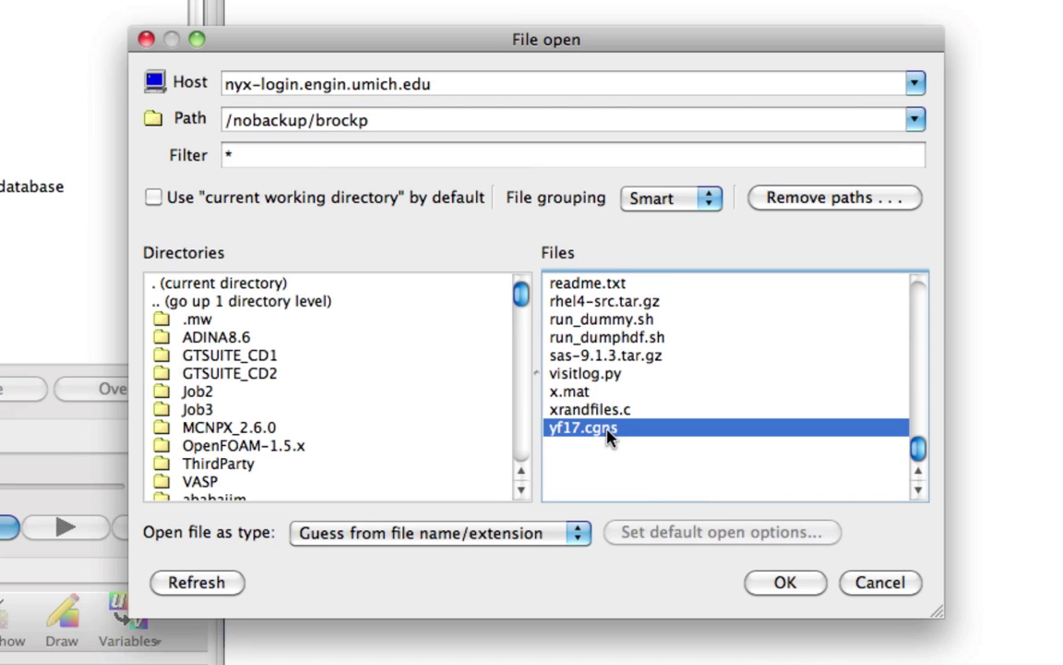
{"action": "left_click", "coordinate": [784, 584]}
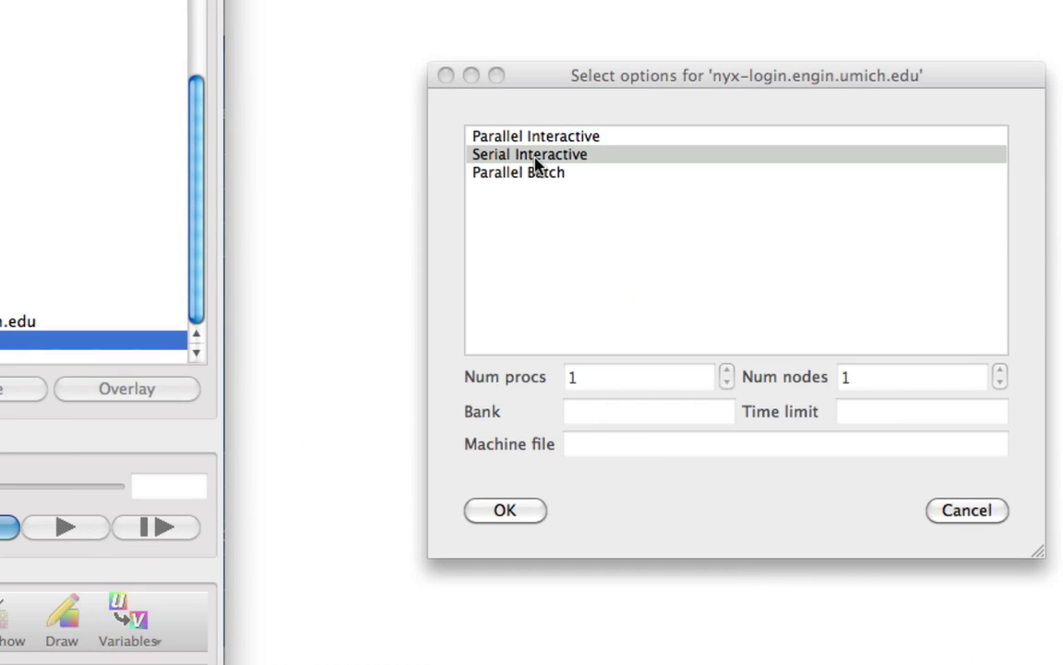
{"action": "left_click", "coordinate": [535, 163]}
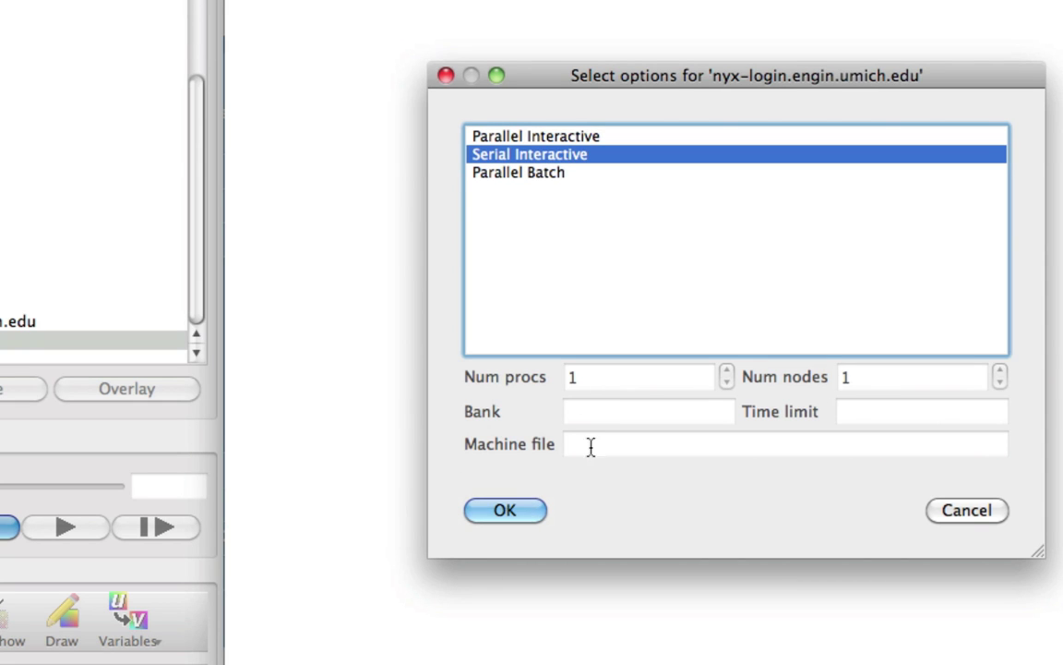
{"action": "left_click", "coordinate": [505, 511]}
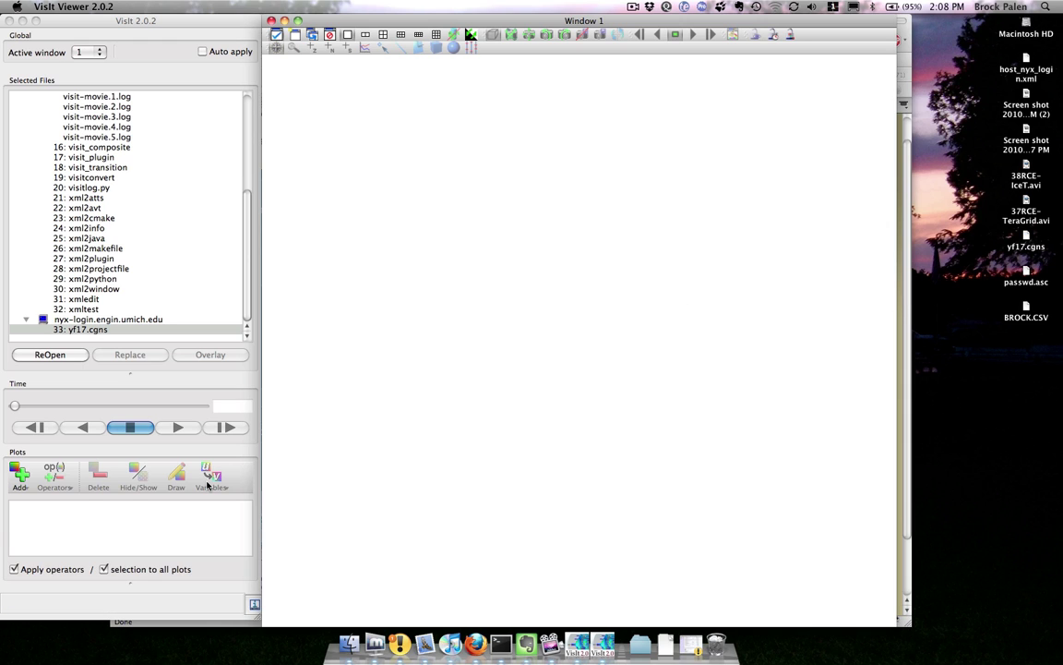
{"action": "left_click", "coordinate": [21, 475]}
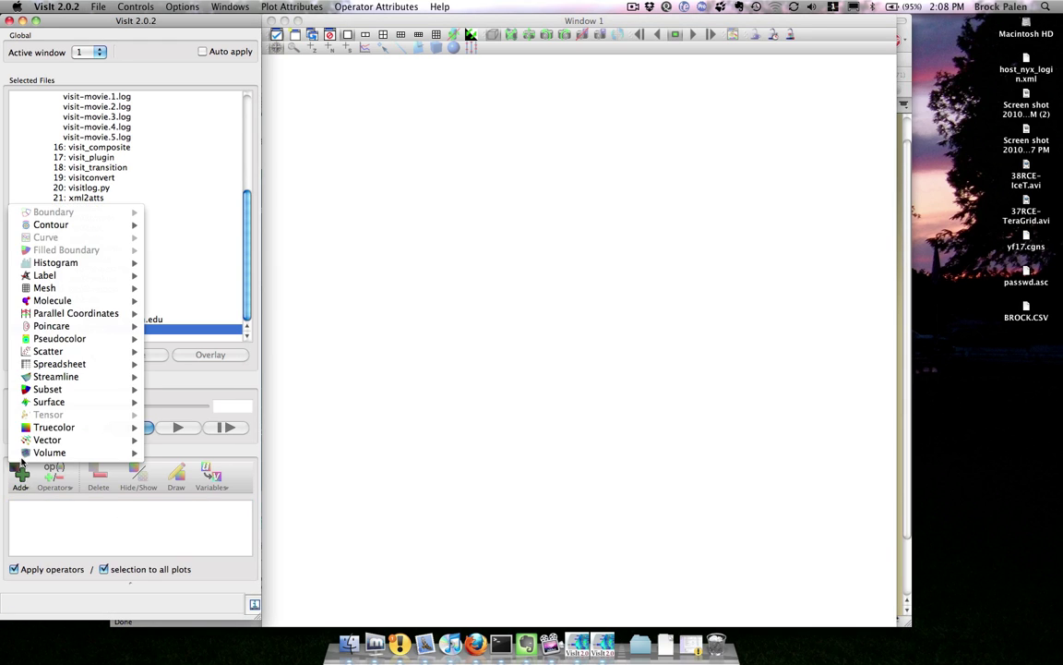
{"action": "mouse_move", "coordinate": [52, 328]}
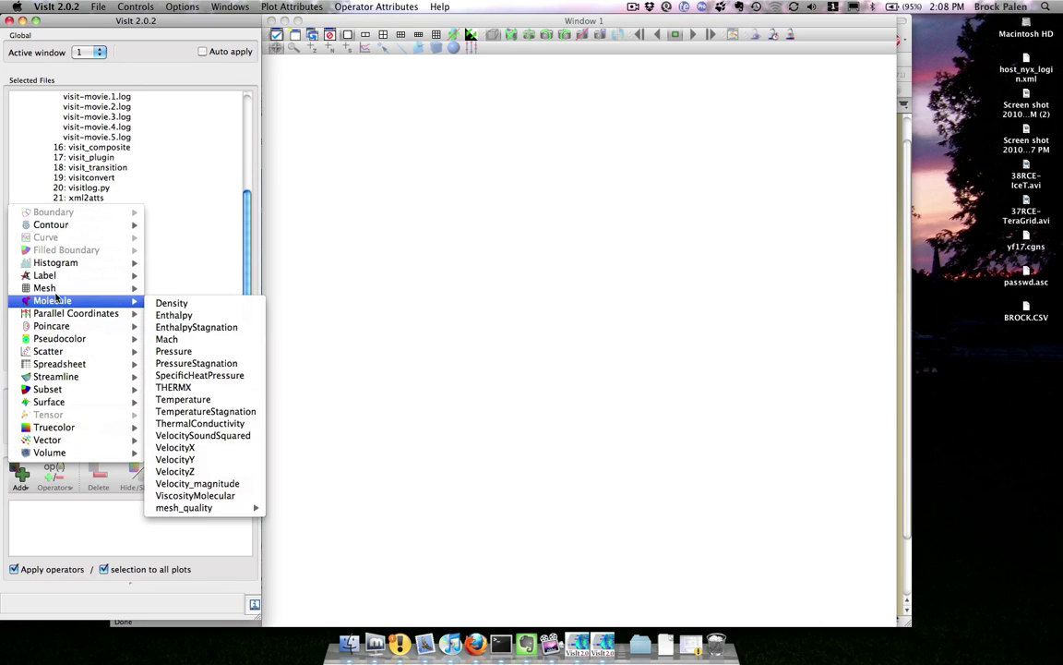
{"action": "mouse_move", "coordinate": [52, 287]}
{"action": "left_click", "coordinate": [159, 288]}
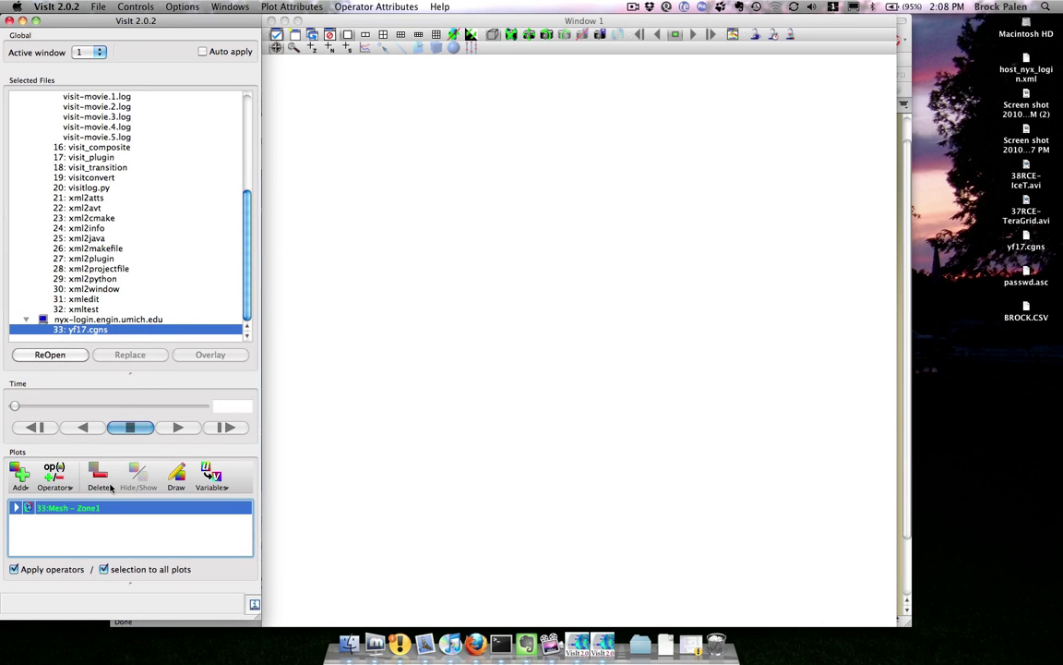
{"action": "left_click", "coordinate": [175, 476]}
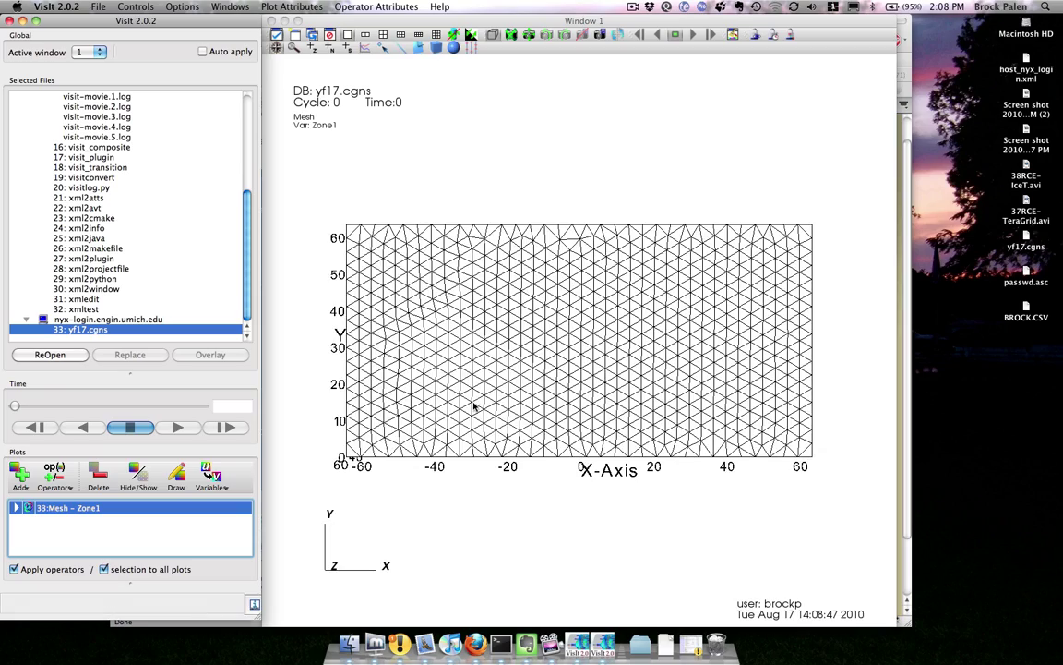
{"action": "left_click_drag", "start_coordinate": [428, 366], "coordinate": [466, 277]}
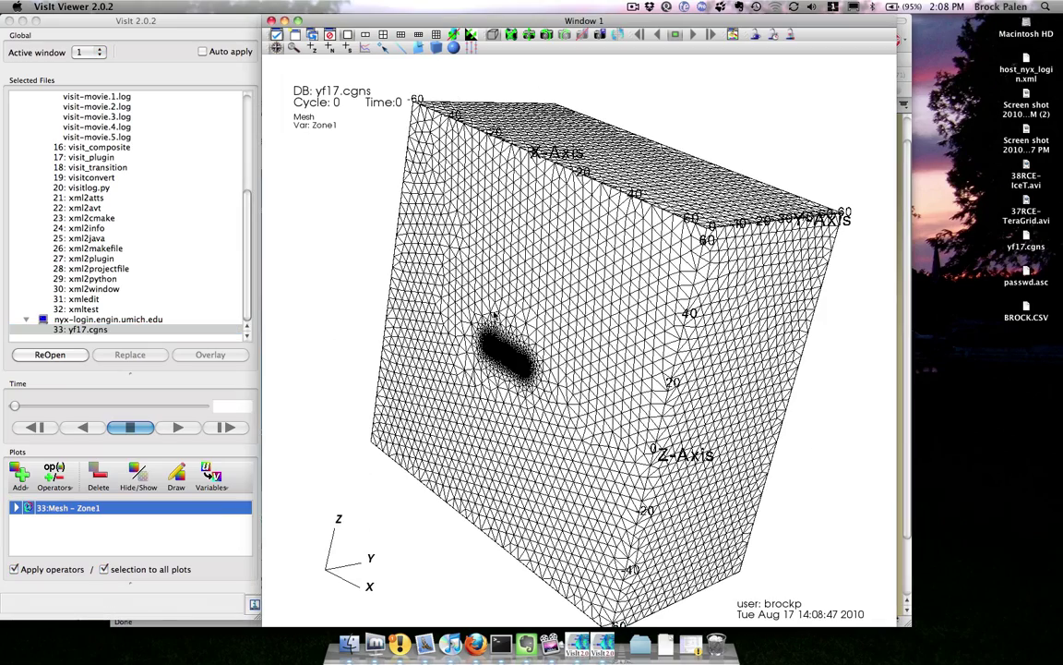
{"action": "scroll", "coordinate": [452, 323], "scroll_direction": "up", "scroll_amount": 5}
{"action": "left_click_drag", "start_coordinate": [452, 323], "coordinate": [503, 317]}
{"action": "left_click_drag", "start_coordinate": [498, 376], "coordinate": [248, 543]}
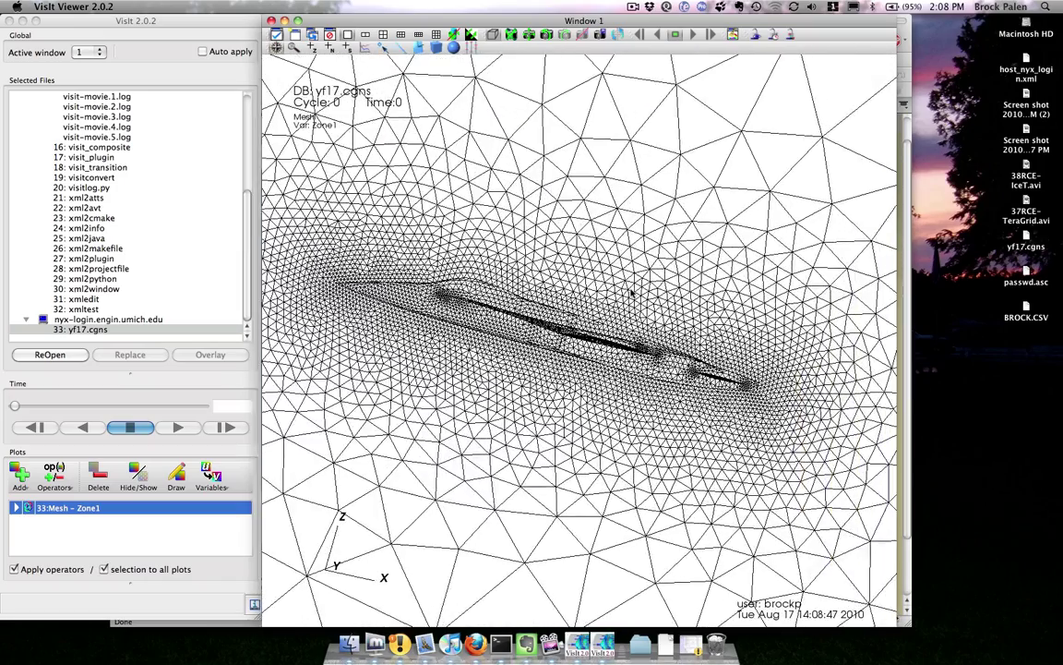
{"action": "left_click", "coordinate": [21, 485]}
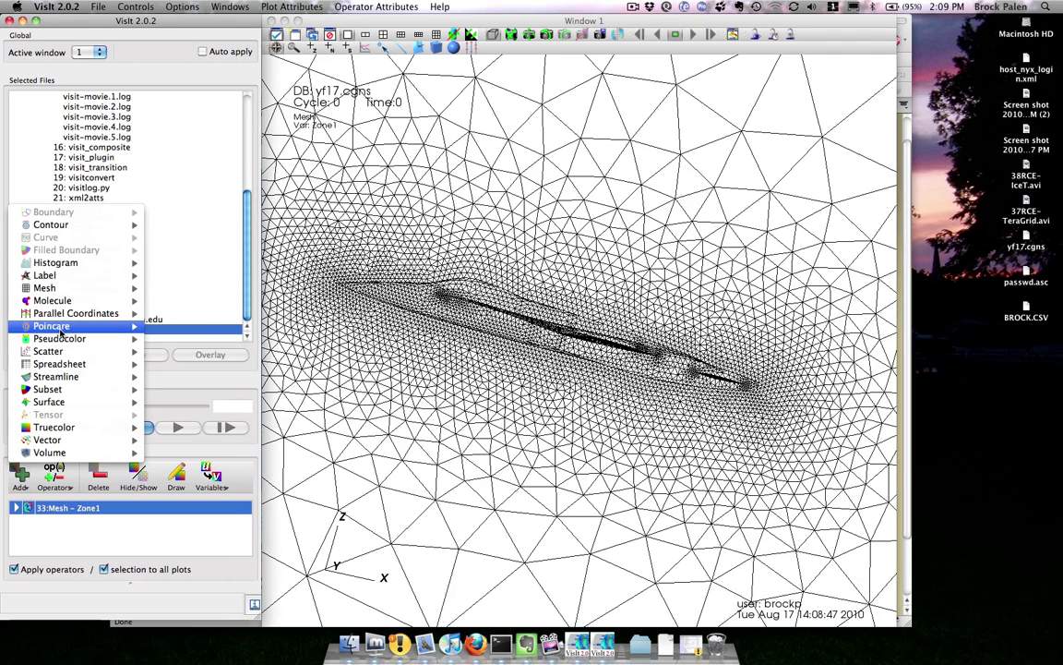
{"action": "mouse_move", "coordinate": [83, 339]}
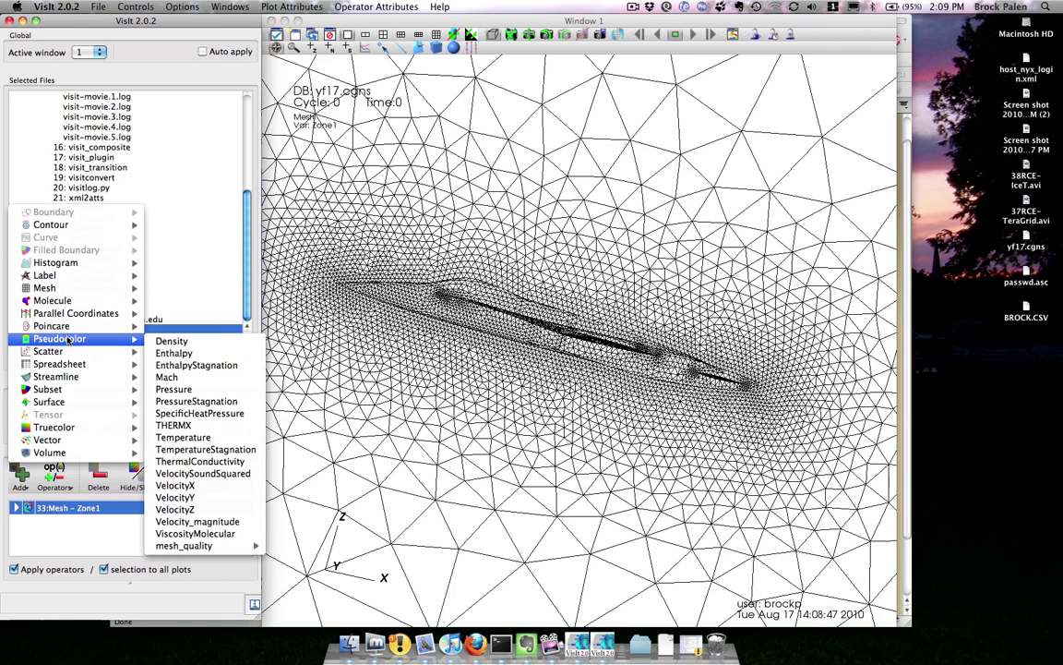
{"action": "left_click", "coordinate": [185, 340]}
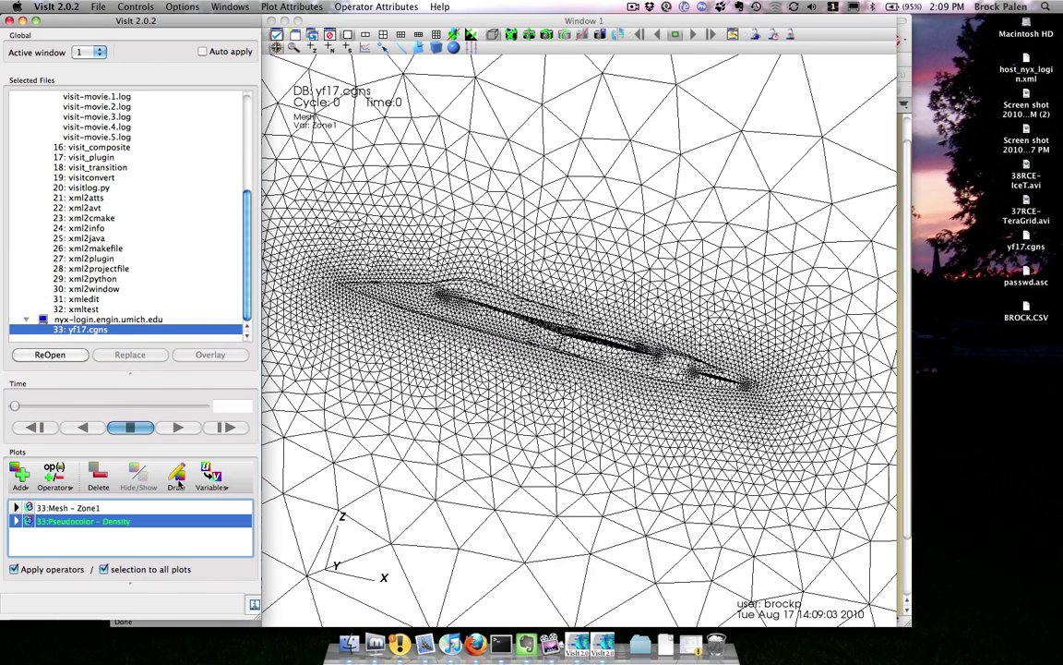
{"action": "left_click", "coordinate": [102, 480]}
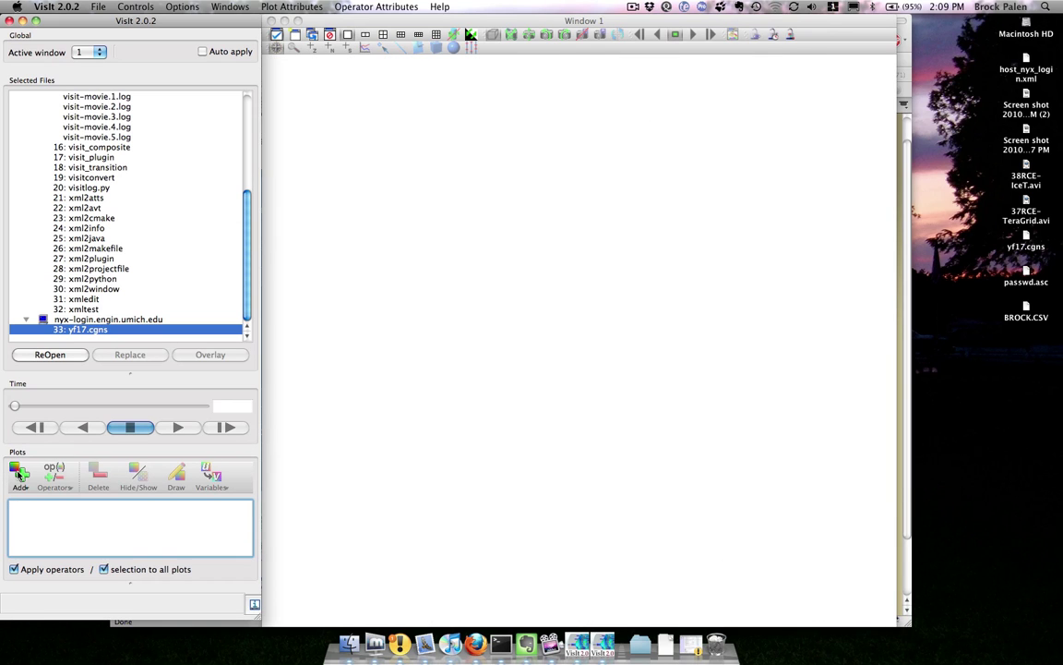
Step: Quit VisIt and relaunch it from Terminal with the previous command
{"action": "left_click", "coordinate": [55, 8]}
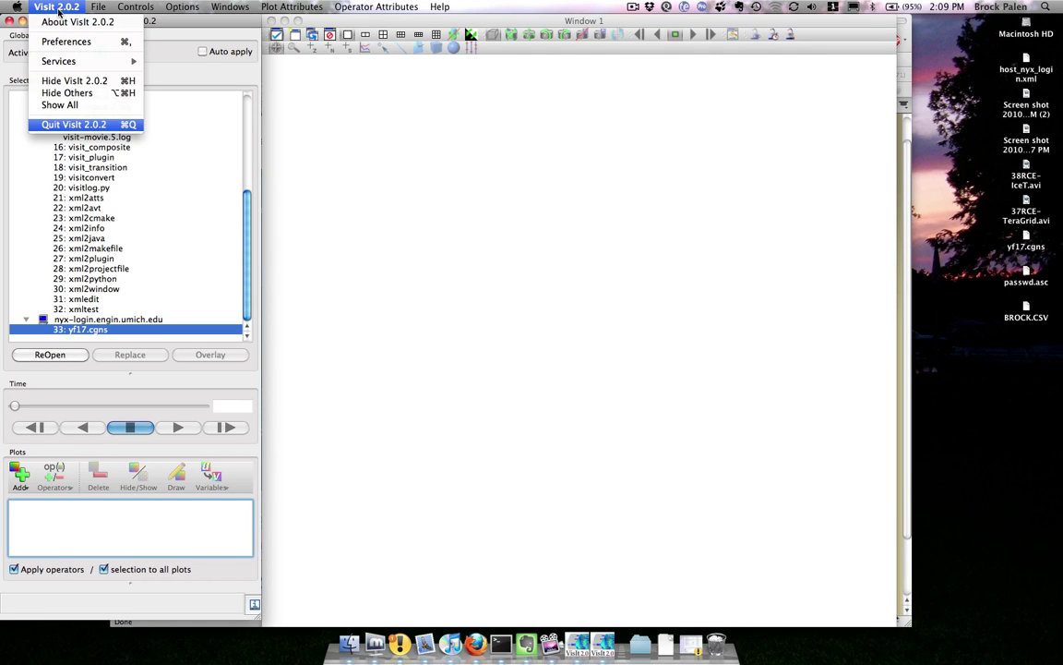
{"action": "left_click", "coordinate": [69, 122]}
{"action": "key", "text": "Up"}
{"action": "key", "text": "Return"}
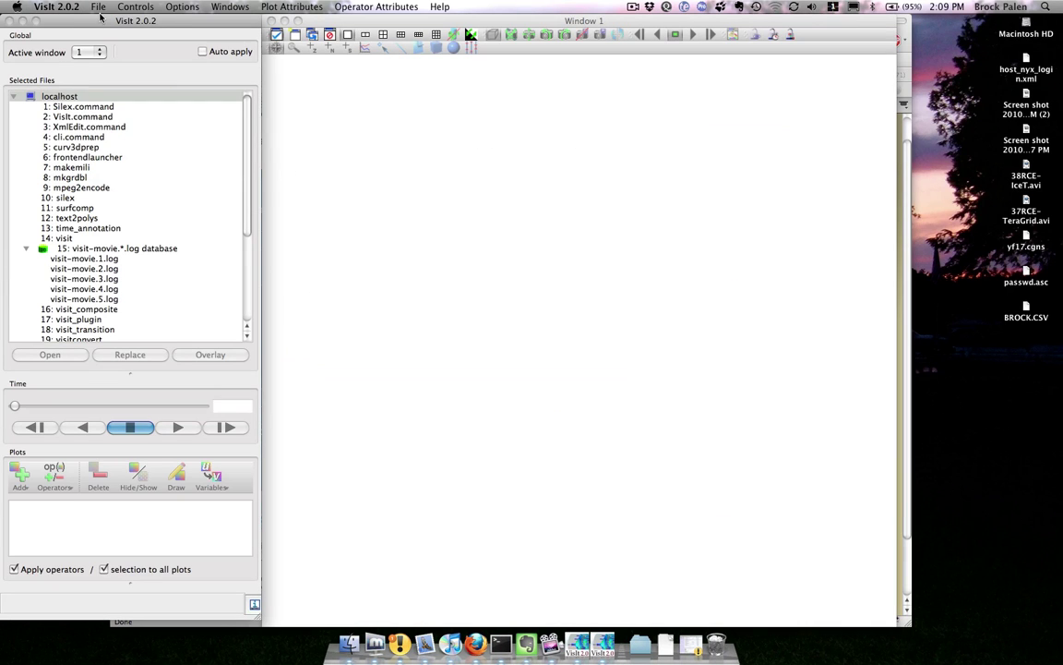
Step: Connect File open to host nyx-login.engin.umich.edu, entering the account password
{"action": "left_click", "coordinate": [99, 8]}
{"action": "left_click", "coordinate": [94, 33]}
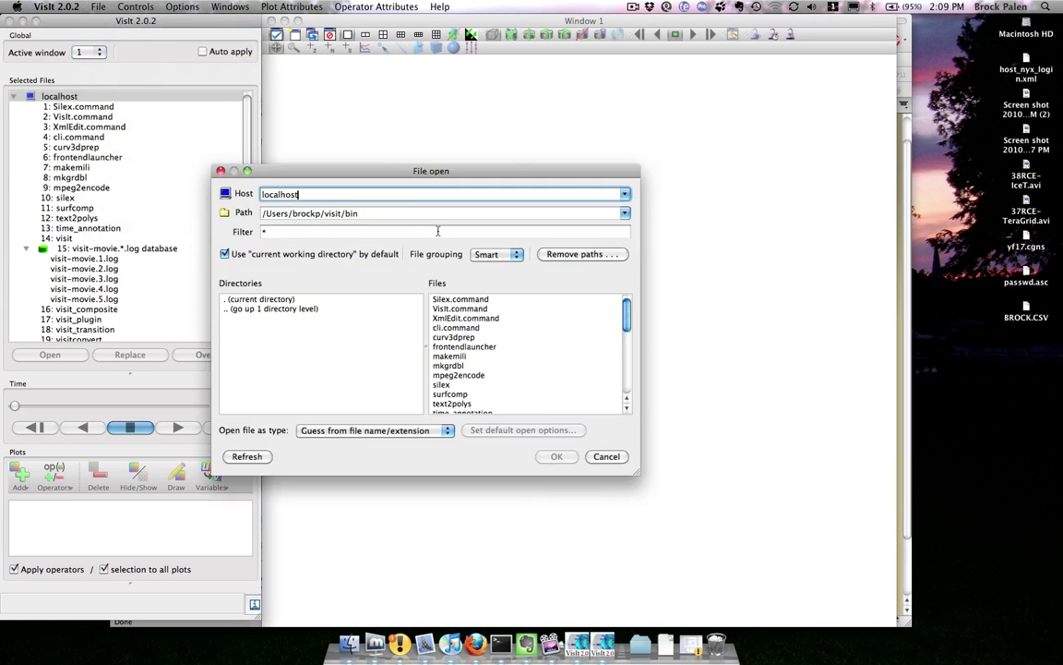
{"action": "left_click", "coordinate": [335, 194]}
{"action": "key", "text": "Down"}
{"action": "type", "text": "login.en"}
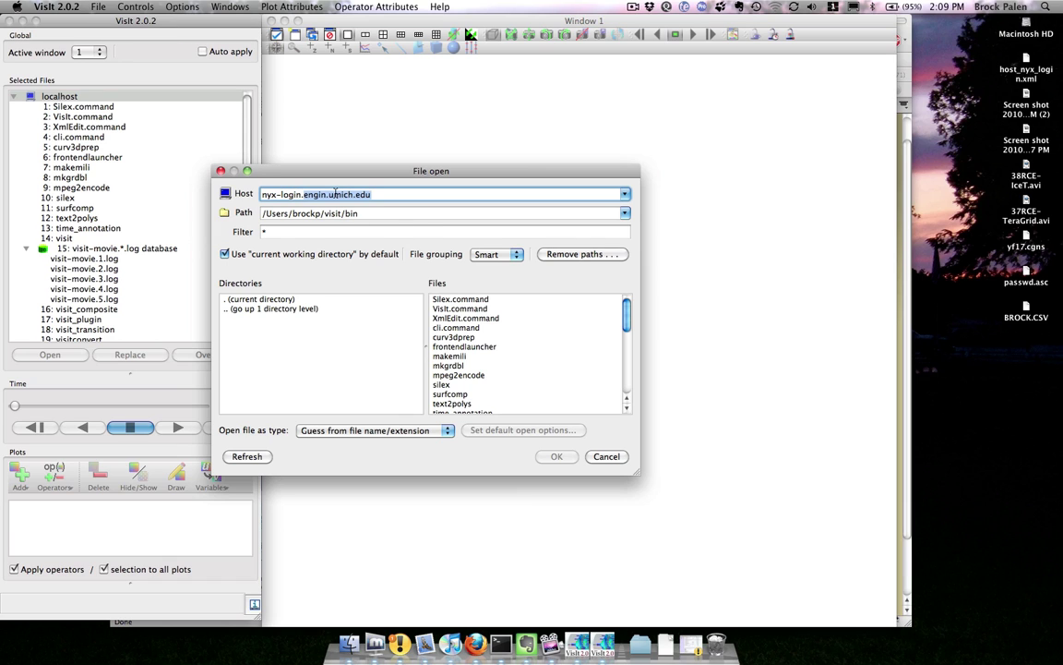
{"action": "key", "text": "Return"}
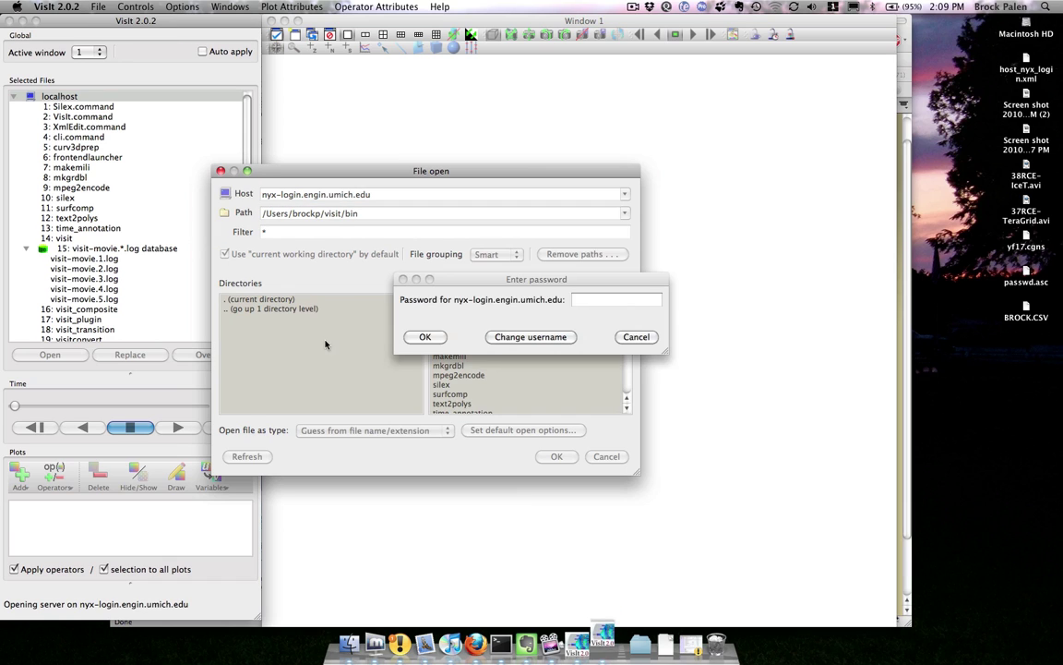
{"action": "type", "text": "••"}
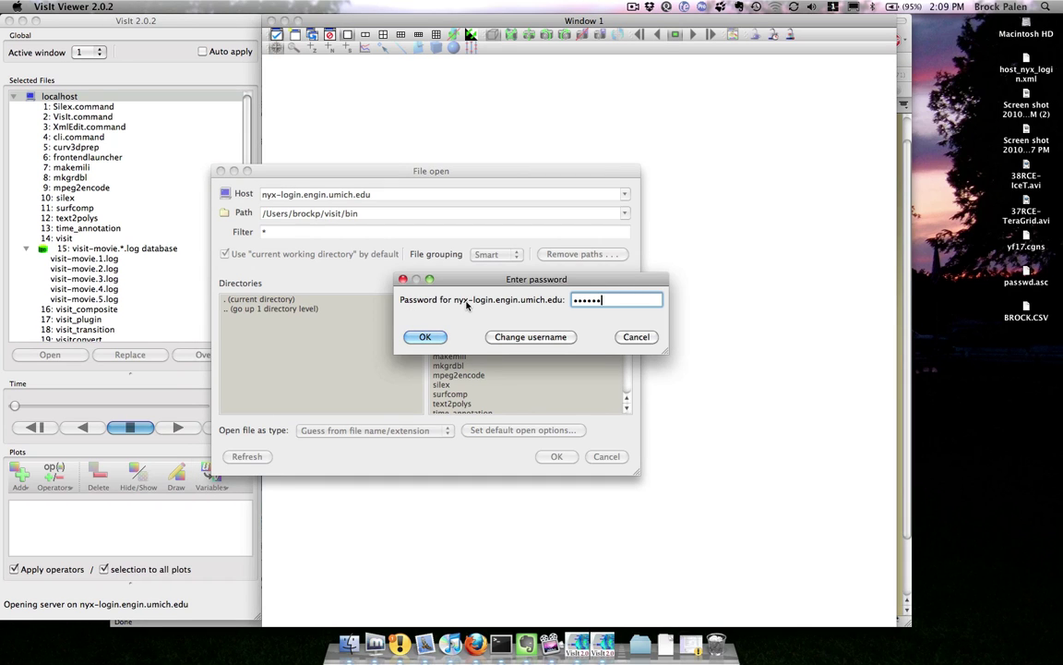
{"action": "type", "text": "••••••••"}
{"action": "key", "text": "Return"}
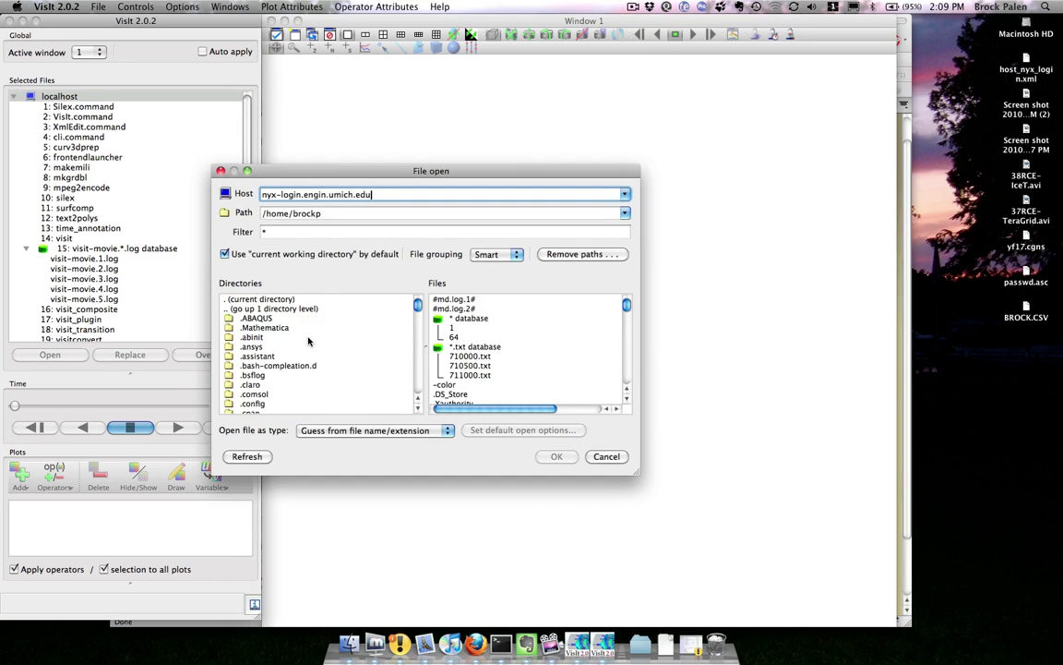
{"action": "left_click", "coordinate": [337, 213]}
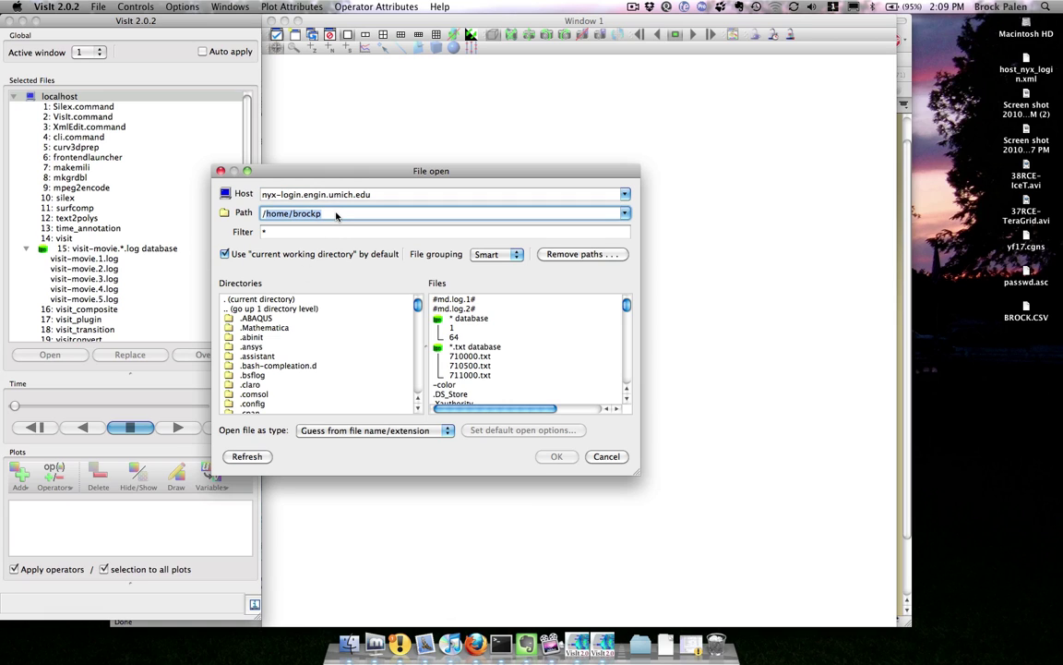
{"action": "type", "text": "/nobackup/brockp"}
{"action": "double_click", "coordinate": [327, 213]}
{"action": "type", "text": "brockp/"}
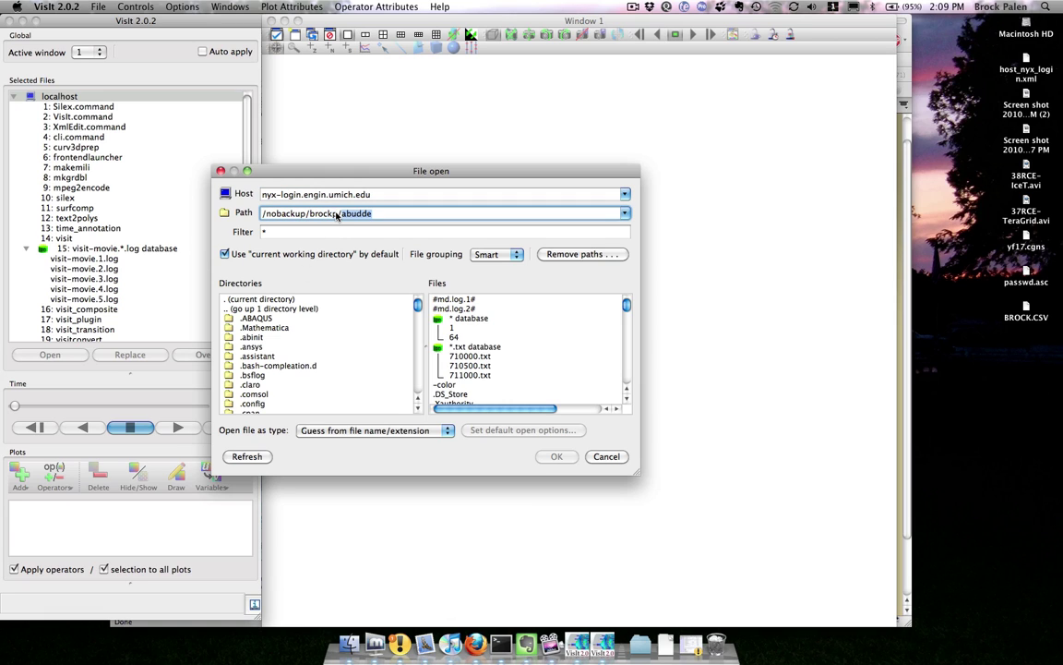
{"action": "key", "text": "Return"}
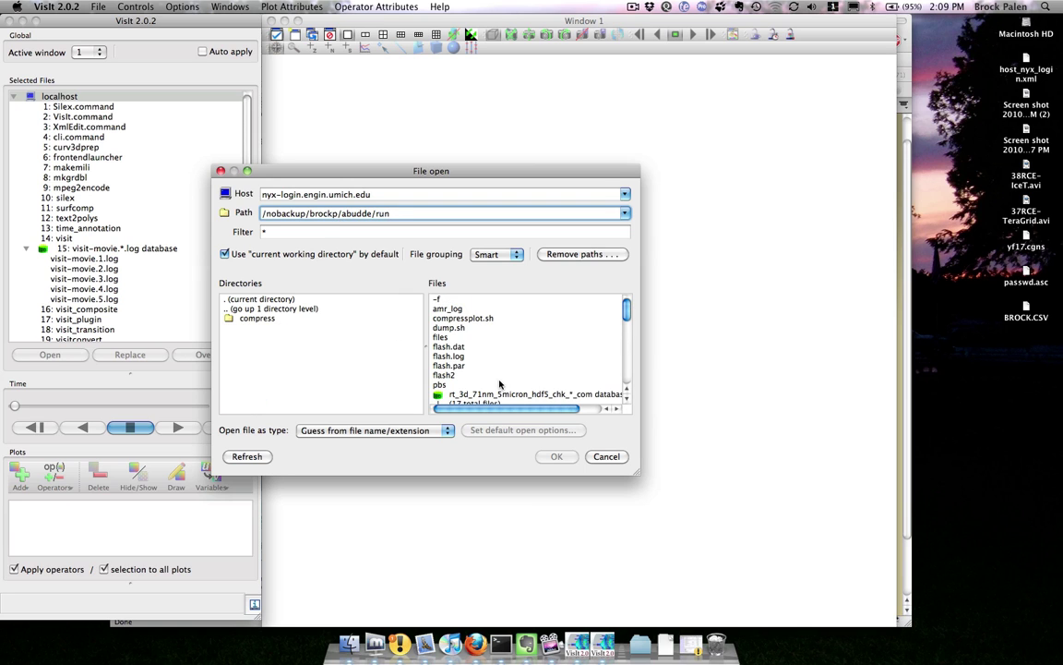
{"action": "scroll", "coordinate": [499, 383], "scroll_direction": "down", "scroll_amount": 5}
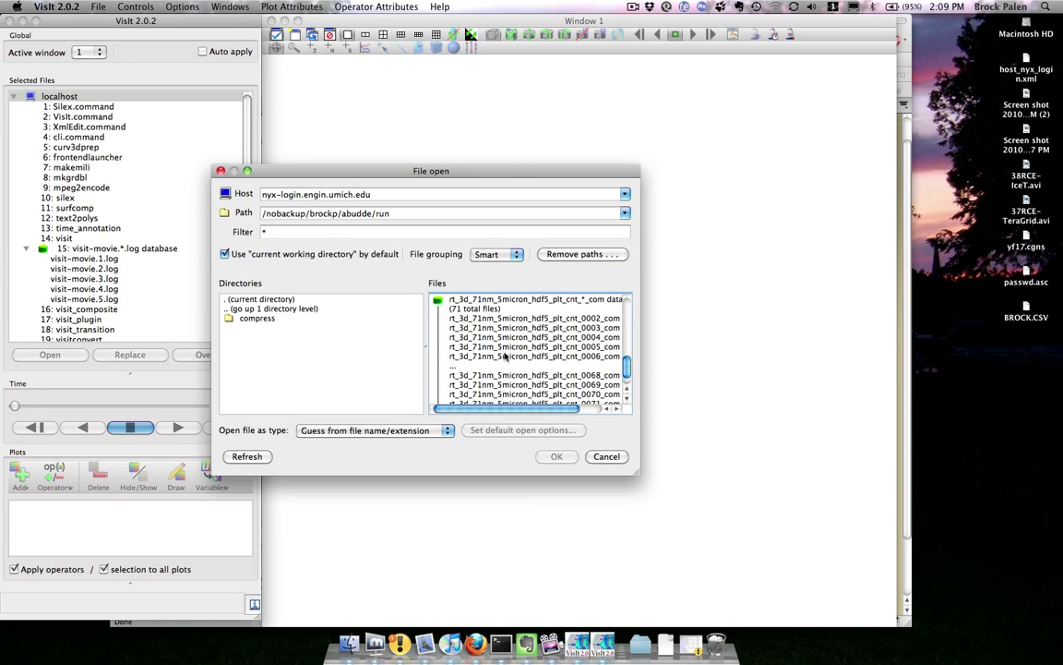
{"action": "scroll", "coordinate": [505, 357], "scroll_direction": "up", "scroll_amount": 3}
Step: Select the rt_3d_71nm_5micron chk database group and set its file type to FLASH
{"action": "left_click", "coordinate": [517, 300]}
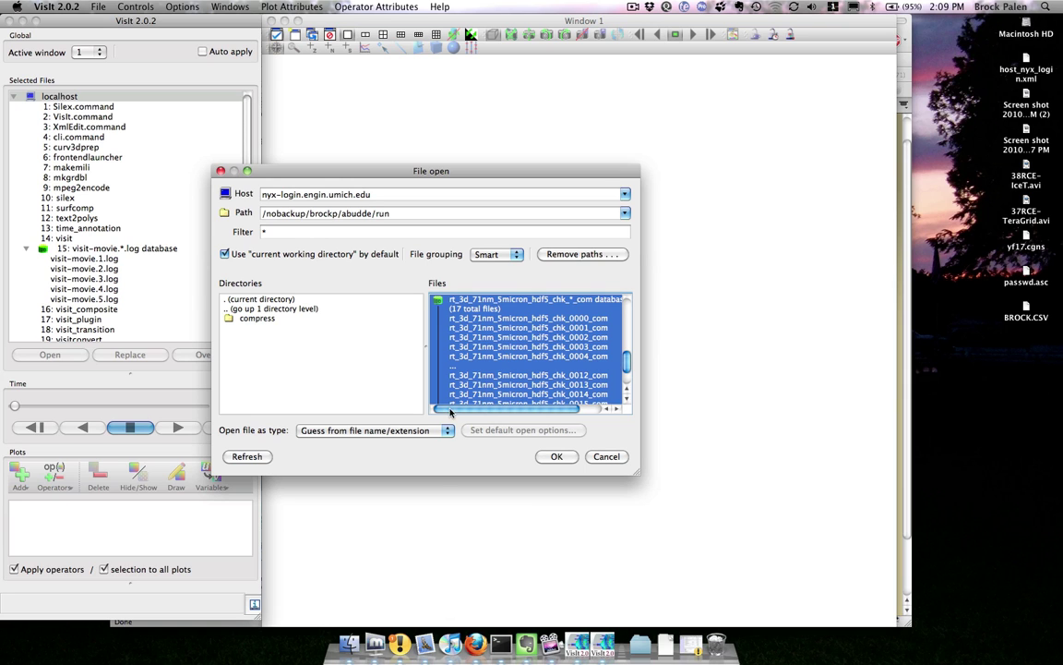
{"action": "left_click", "coordinate": [374, 430]}
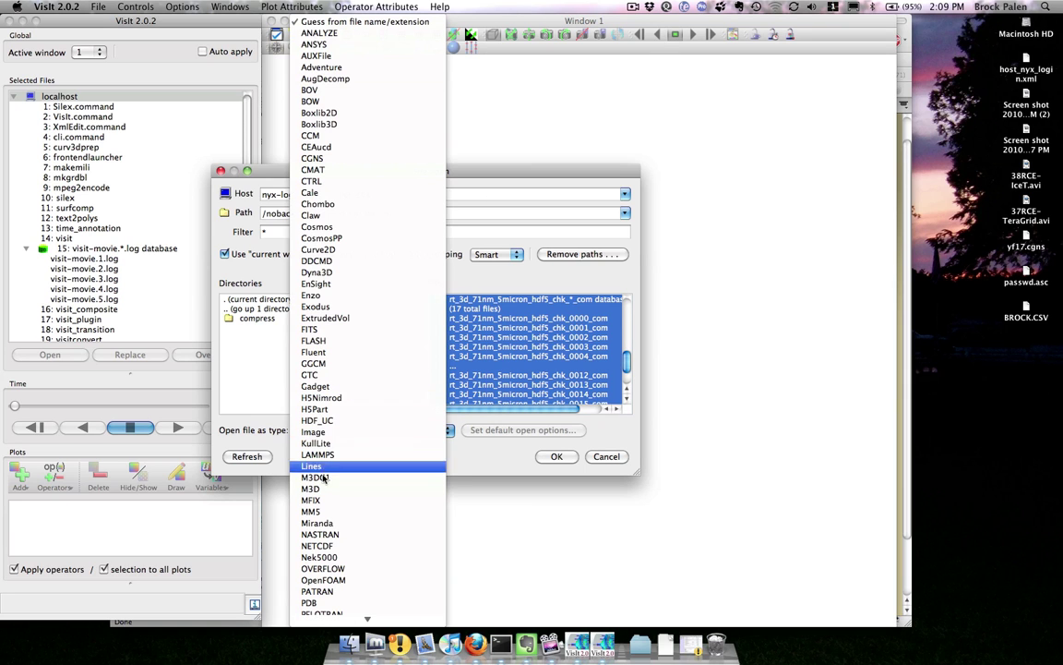
{"action": "left_click", "coordinate": [327, 346]}
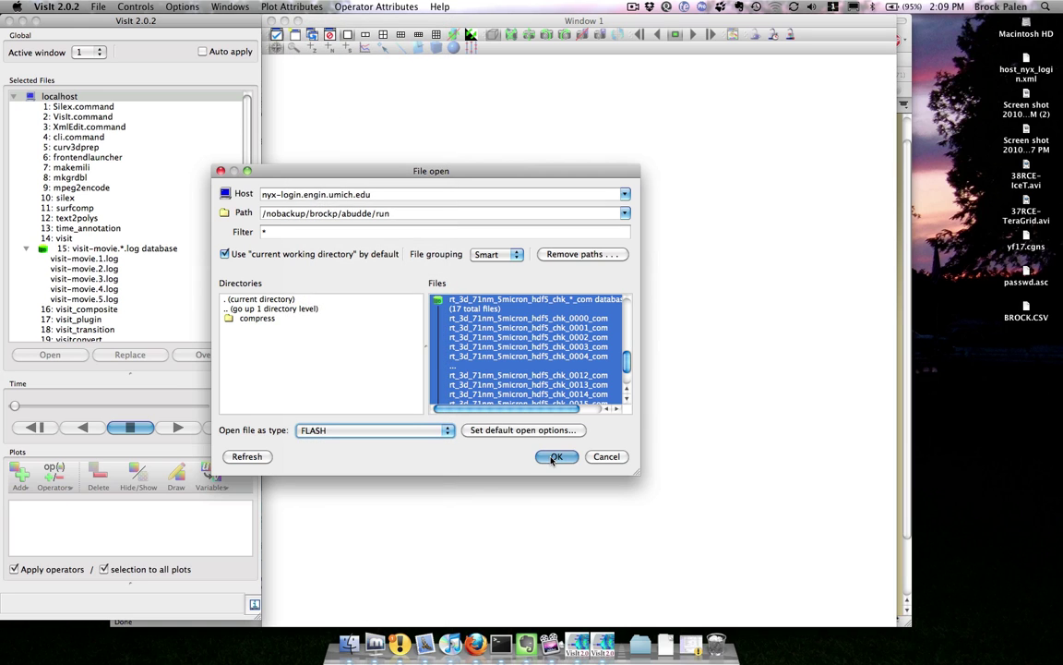
Step: Open the chk database with a Parallel Batch compute engine using 8 processors
{"action": "key", "text": "Return"}
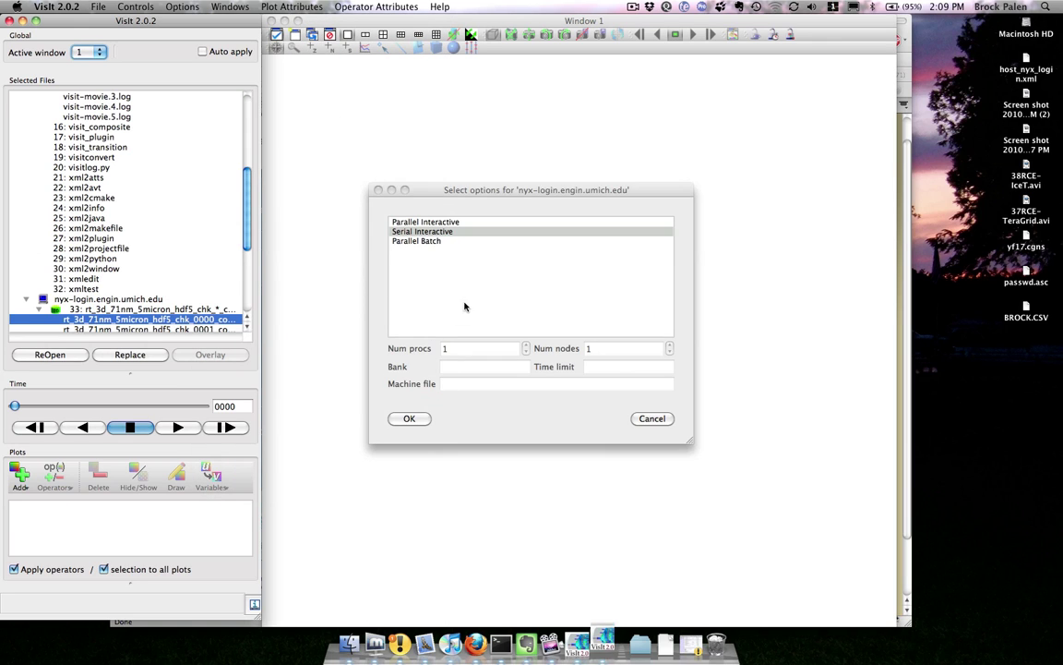
{"action": "left_click", "coordinate": [420, 241]}
{"action": "double_click", "coordinate": [472, 349]}
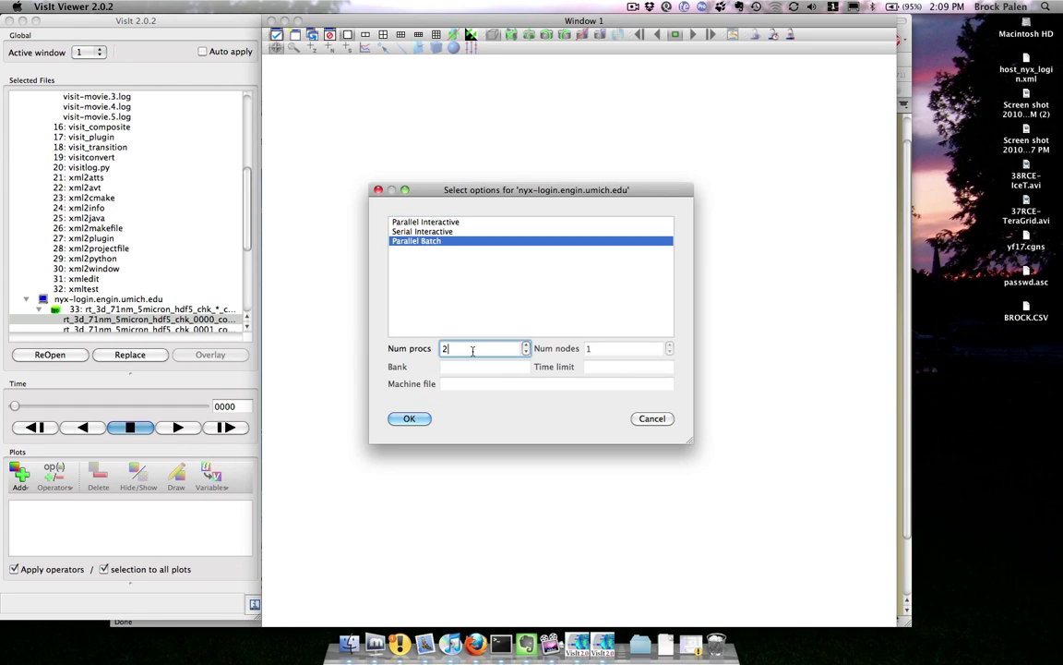
{"action": "type", "text": "2"}
{"action": "left_click", "coordinate": [425, 421]}
{"action": "left_click_drag", "start_coordinate": [768, 181], "coordinate": [570, 202]}
Step: In a new Terminal tab, ssh into nyx-login with the account password
{"action": "key", "text": "super+Tab"}
{"action": "key", "text": "super+Tab"}
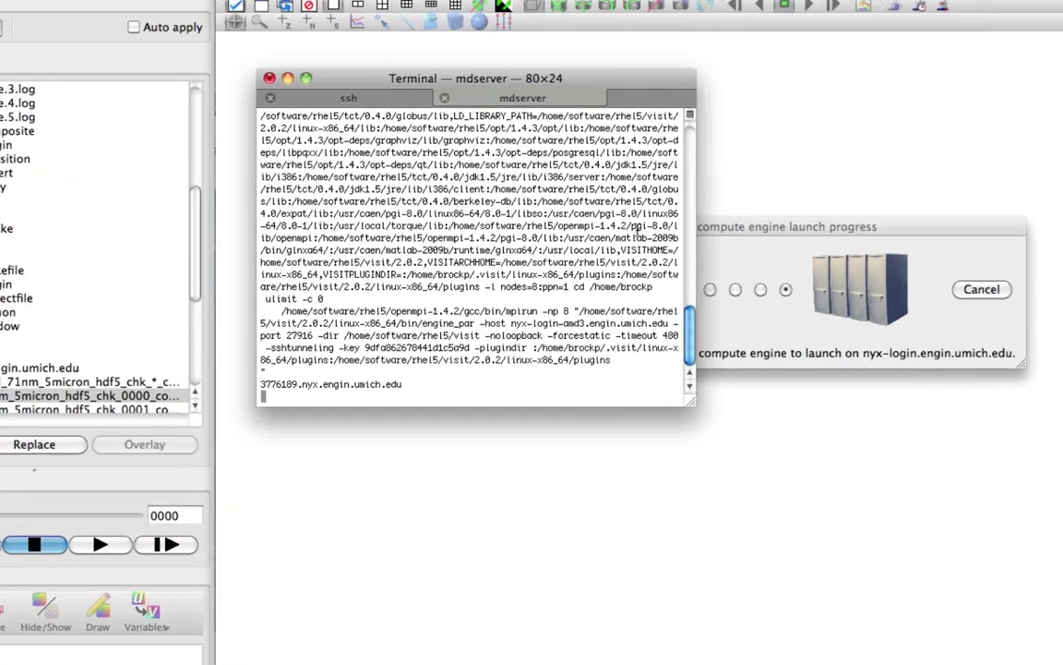
{"action": "key", "text": "super+t"}
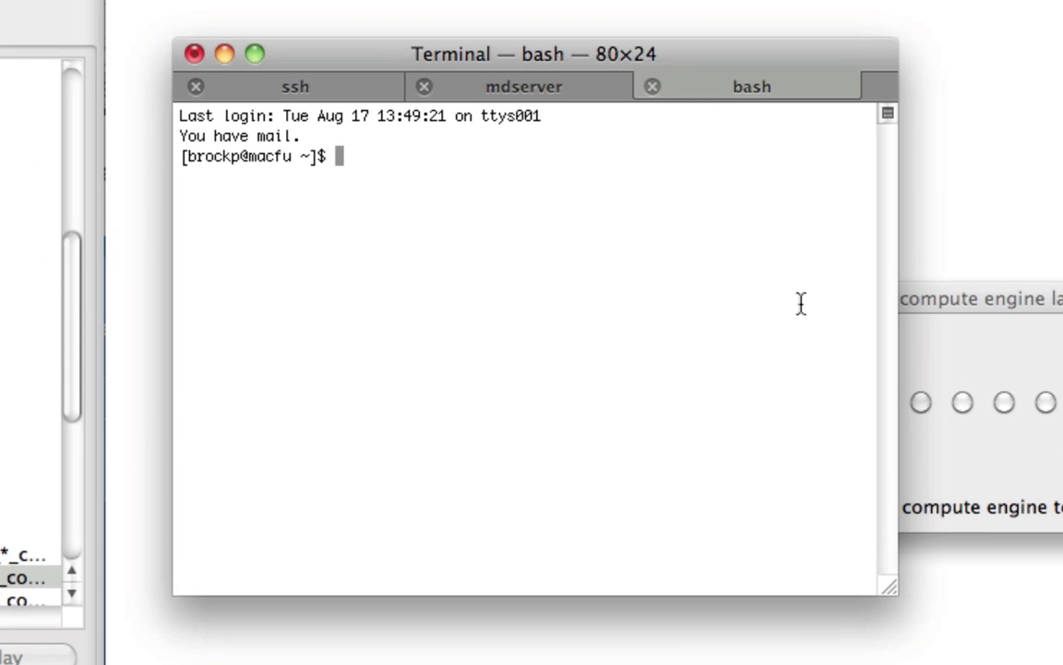
{"action": "type", "text": "ssh nyx-login"}
{"action": "key", "text": "Return"}
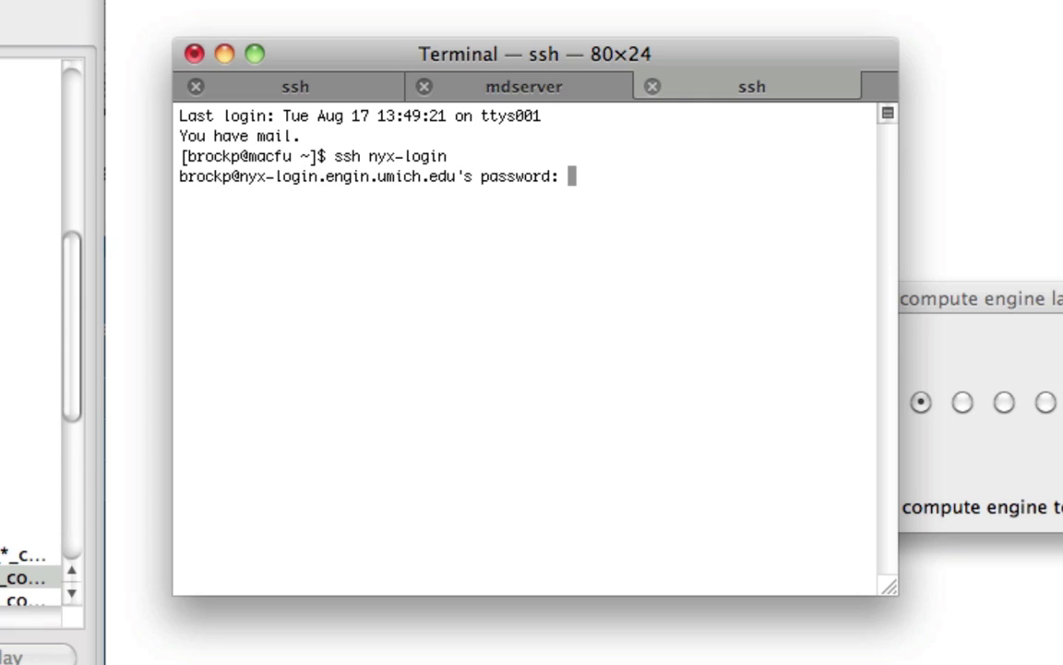
{"action": "key", "text": "Return"}
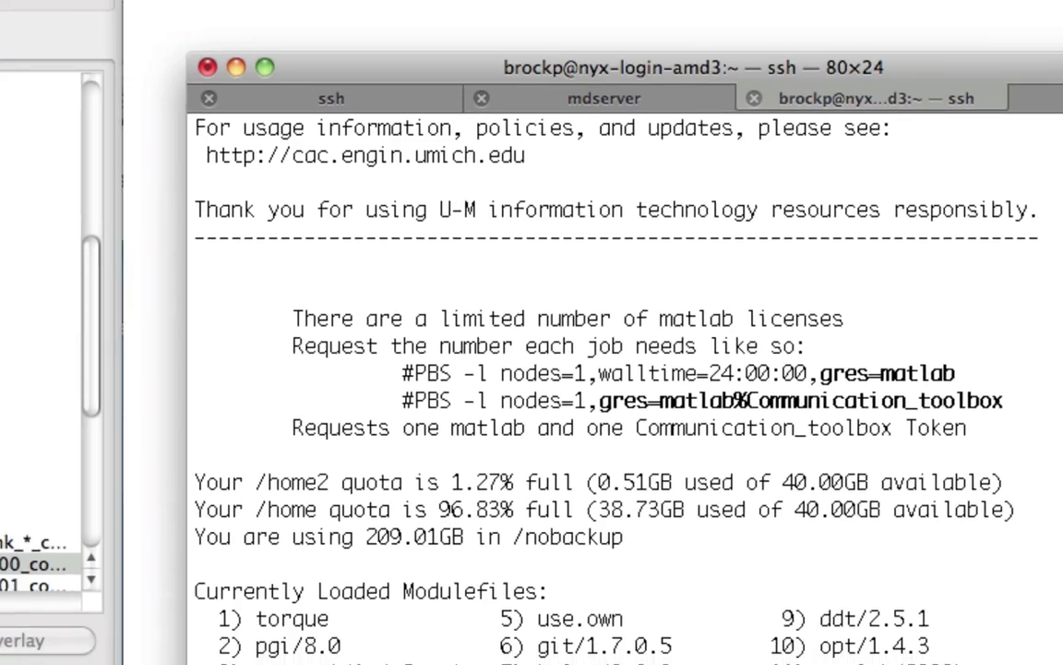
Step: List your queued cluster jobs with qstat -u <username>, checking the queue twice
{"action": "type", "text": "qsta"}
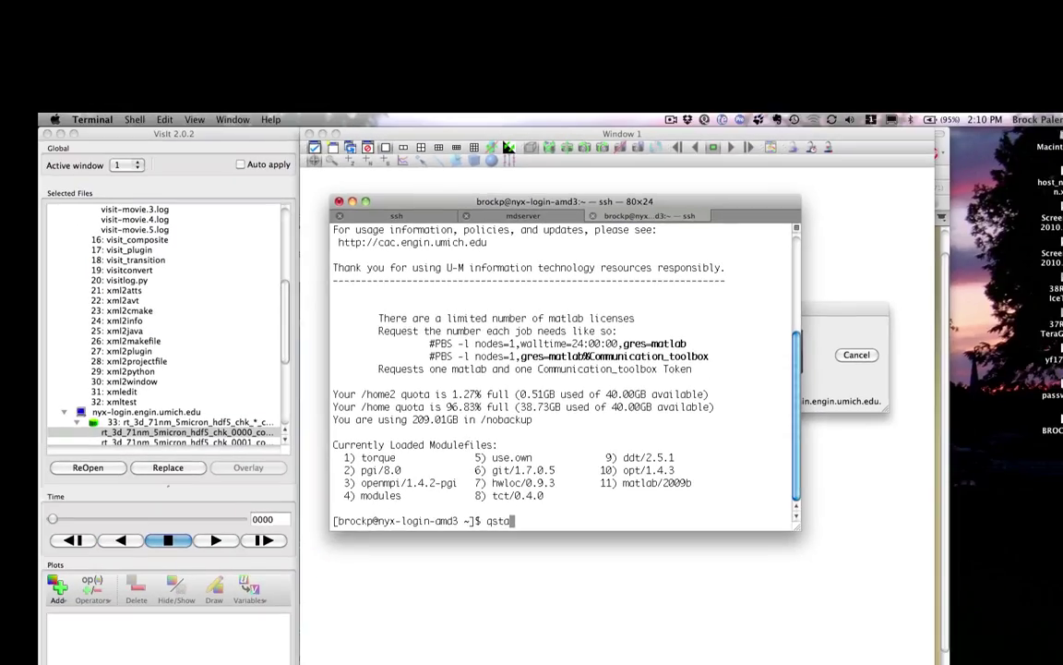
{"action": "type", "text": "t -u brockp"}
{"action": "key", "text": "Return"}
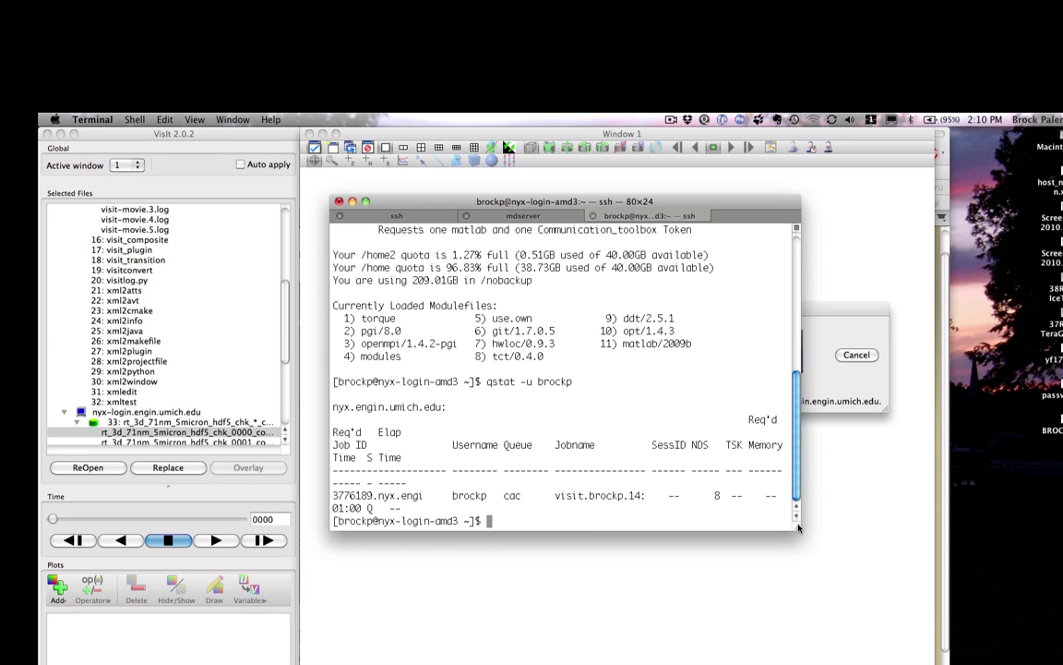
{"action": "left_click_drag", "start_coordinate": [797, 526], "coordinate": [902, 592]}
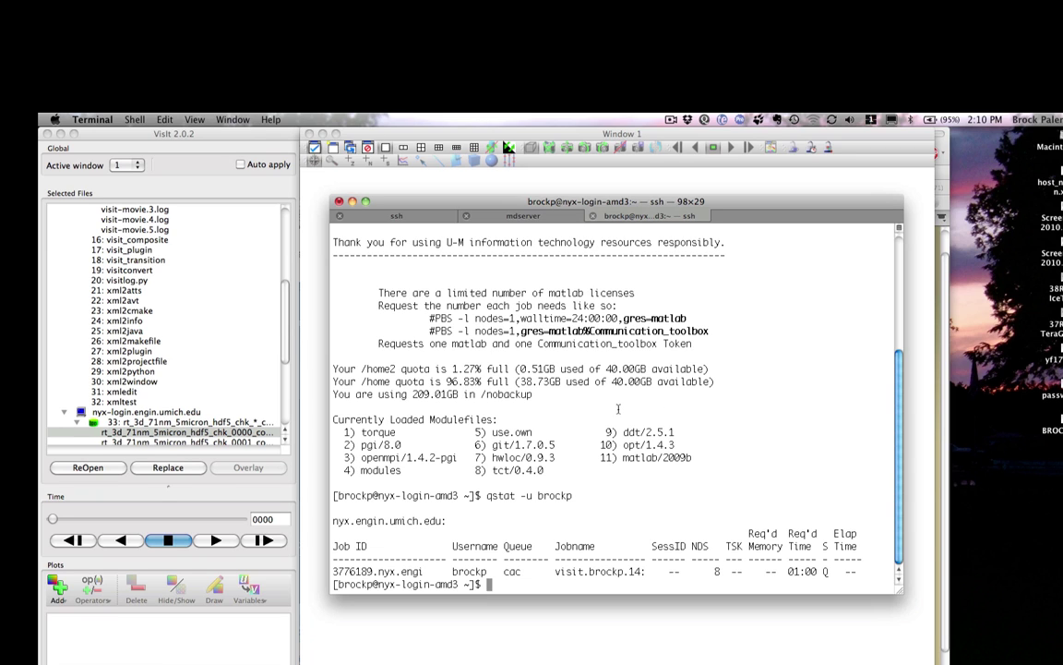
{"action": "key", "text": "Up"}
{"action": "key", "text": "Return"}
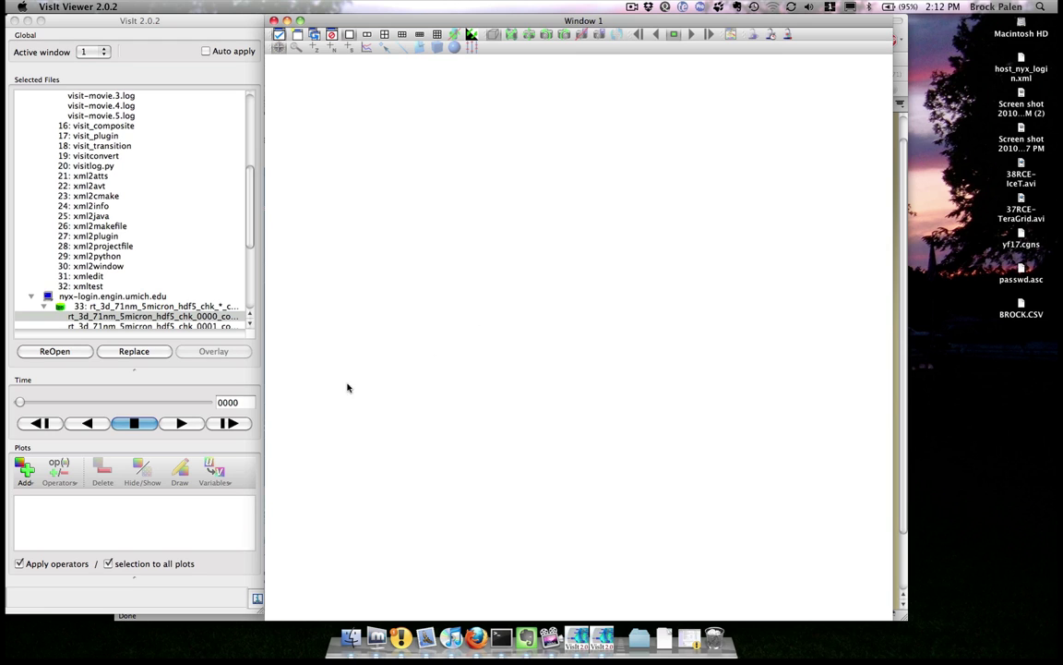
Step: Move the time slider to step 0010 and add a Pseudocolor plot of foam
{"action": "left_click", "coordinate": [167, 512]}
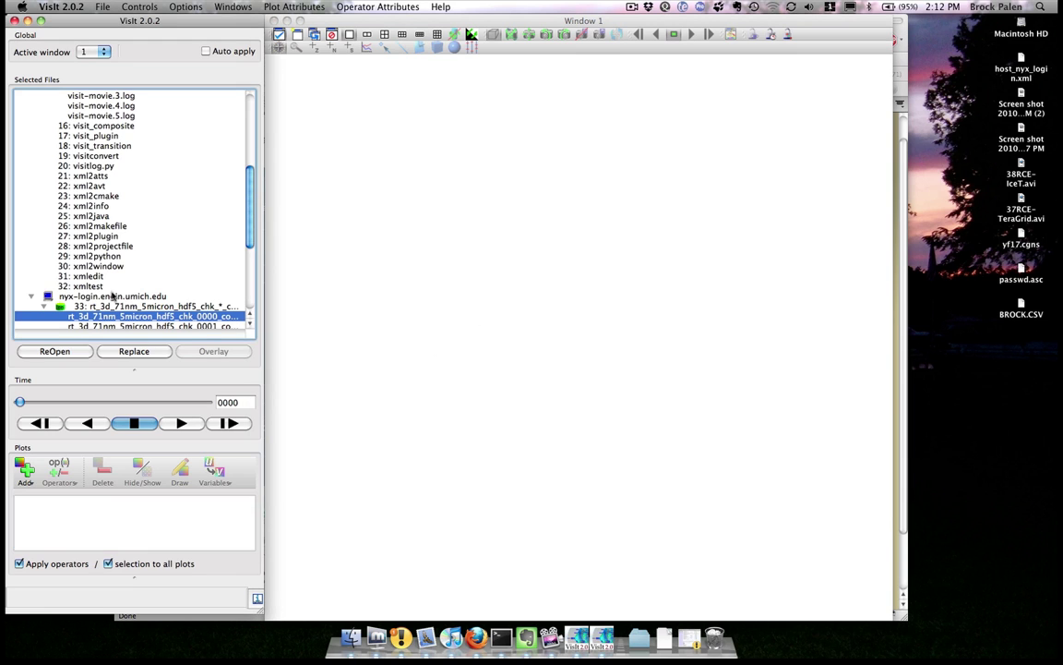
{"action": "scroll", "coordinate": [103, 268], "scroll_direction": "down", "scroll_amount": 3}
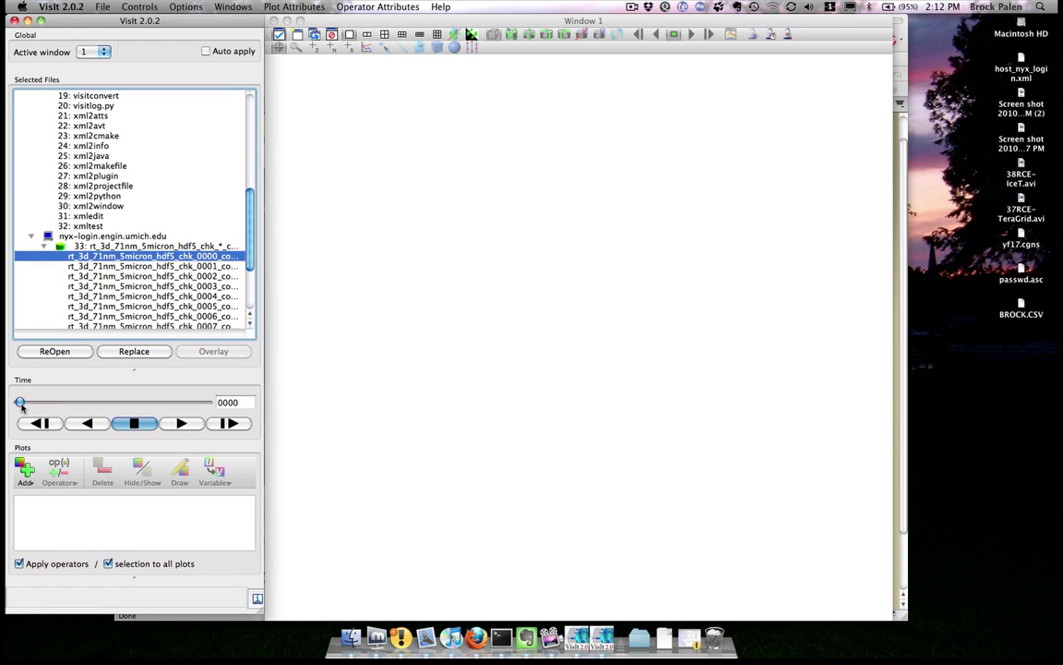
{"action": "left_click_drag", "start_coordinate": [20, 402], "coordinate": [136, 403]}
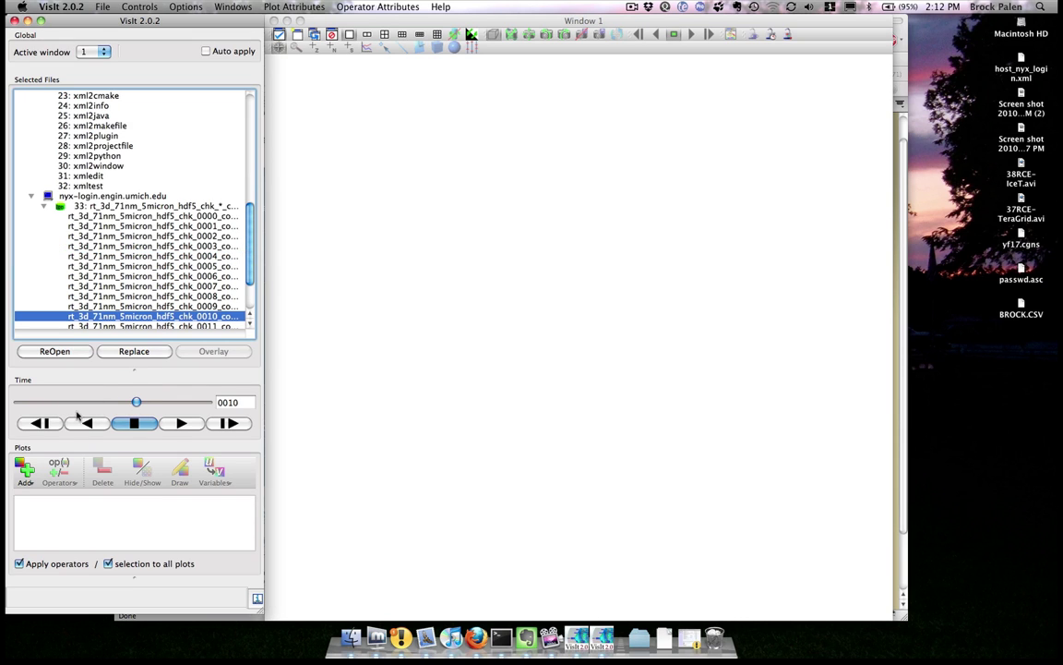
{"action": "left_click", "coordinate": [25, 469]}
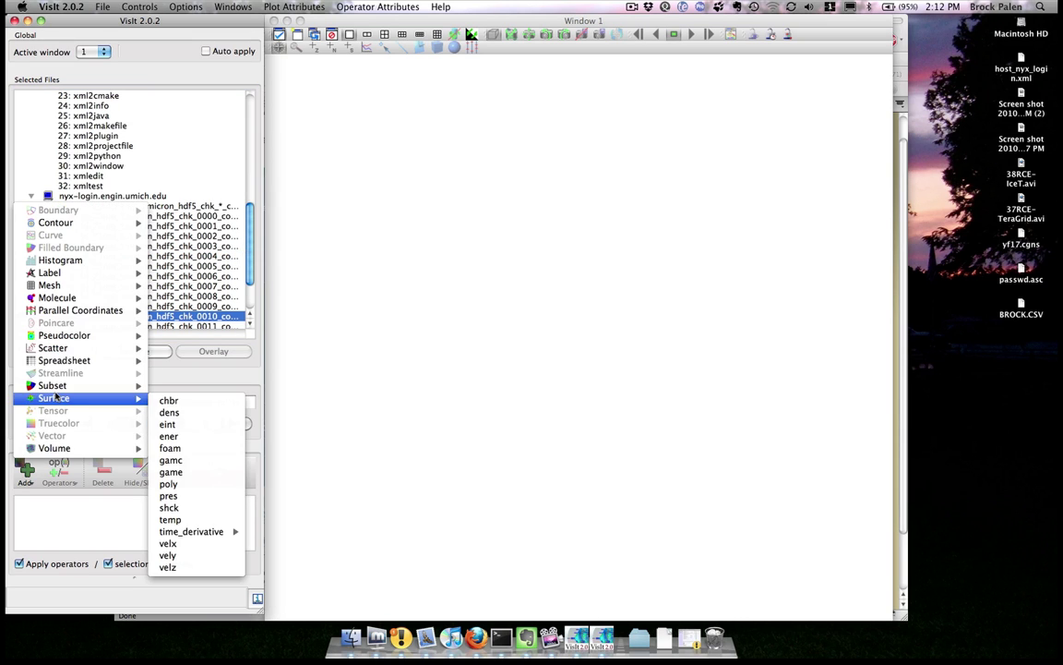
{"action": "mouse_move", "coordinate": [78, 333]}
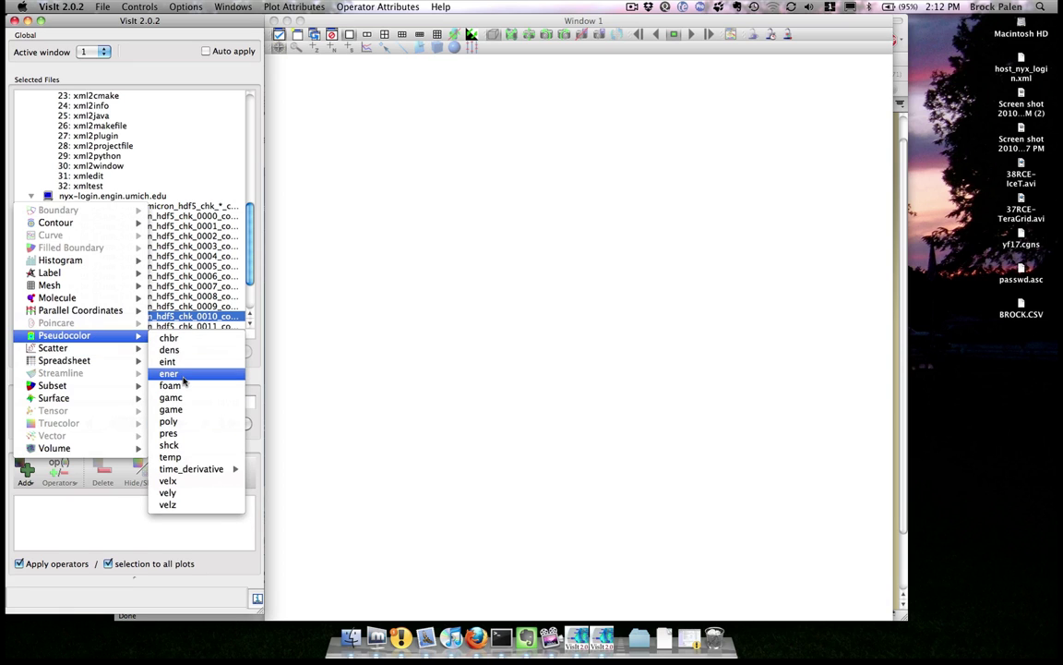
{"action": "left_click", "coordinate": [173, 386]}
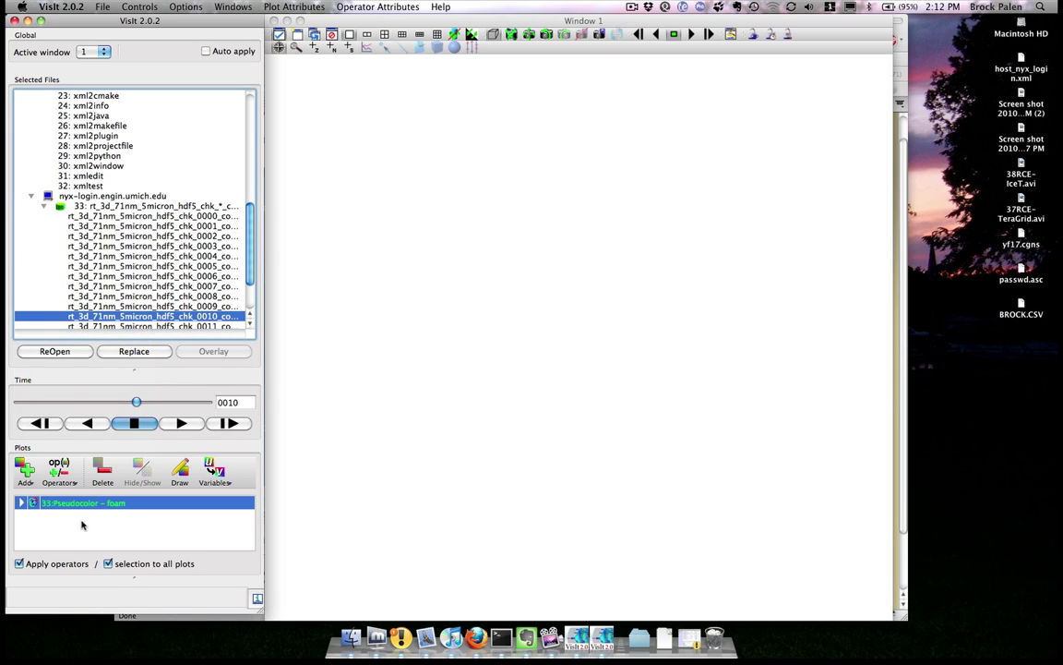
Step: Draw the foam Pseudocolor plot and rotate Window 1 to an oblique 3D view
{"action": "left_click", "coordinate": [179, 473]}
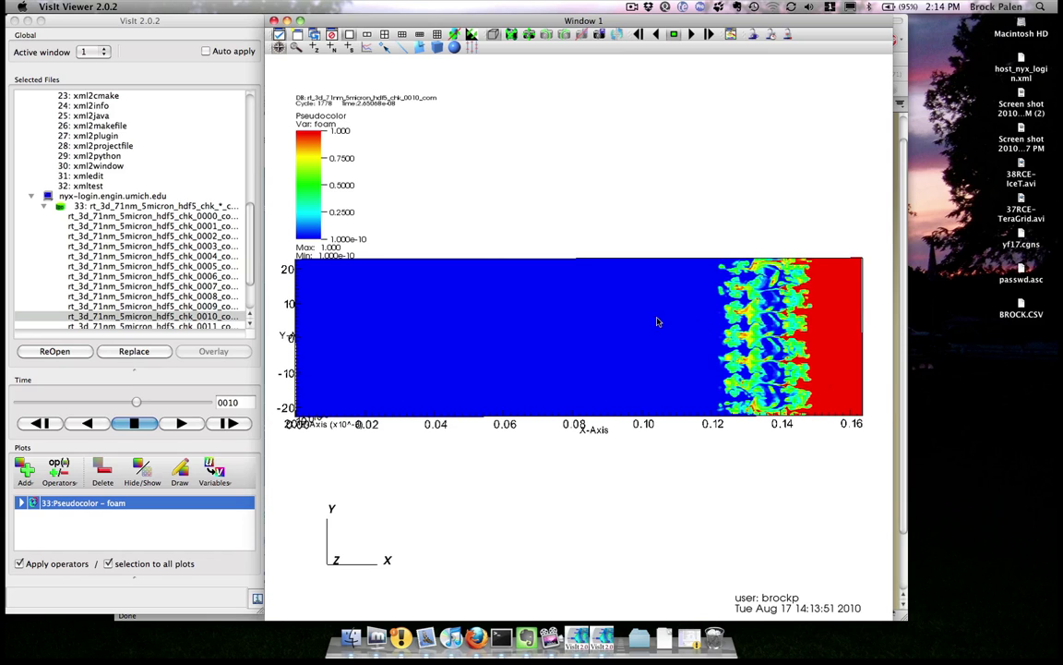
{"action": "left_click_drag", "start_coordinate": [523, 233], "coordinate": [548, 222]}
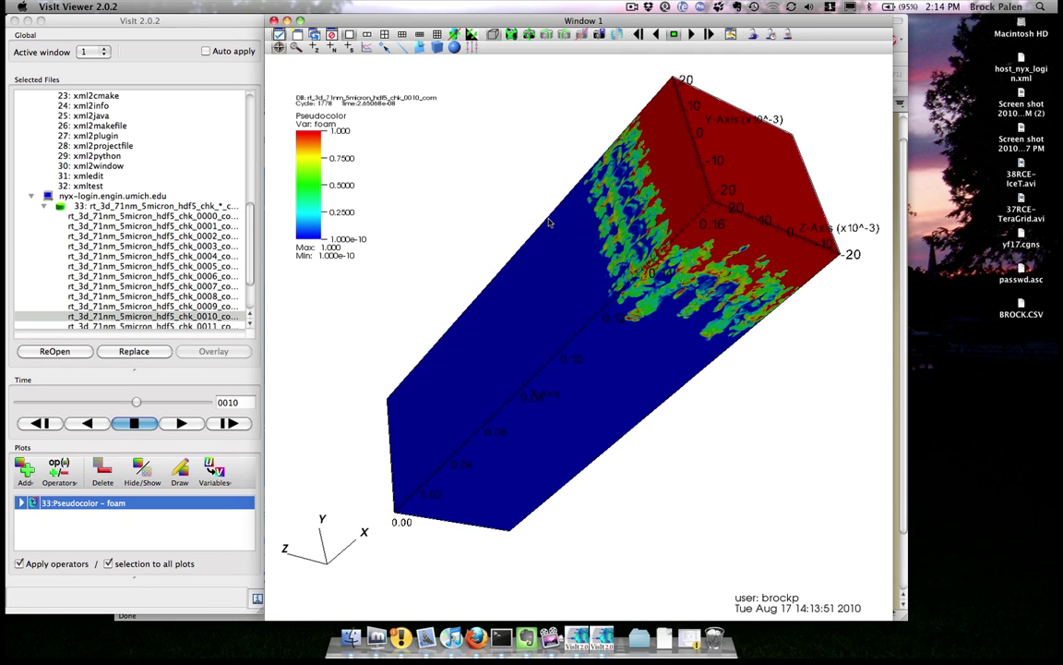